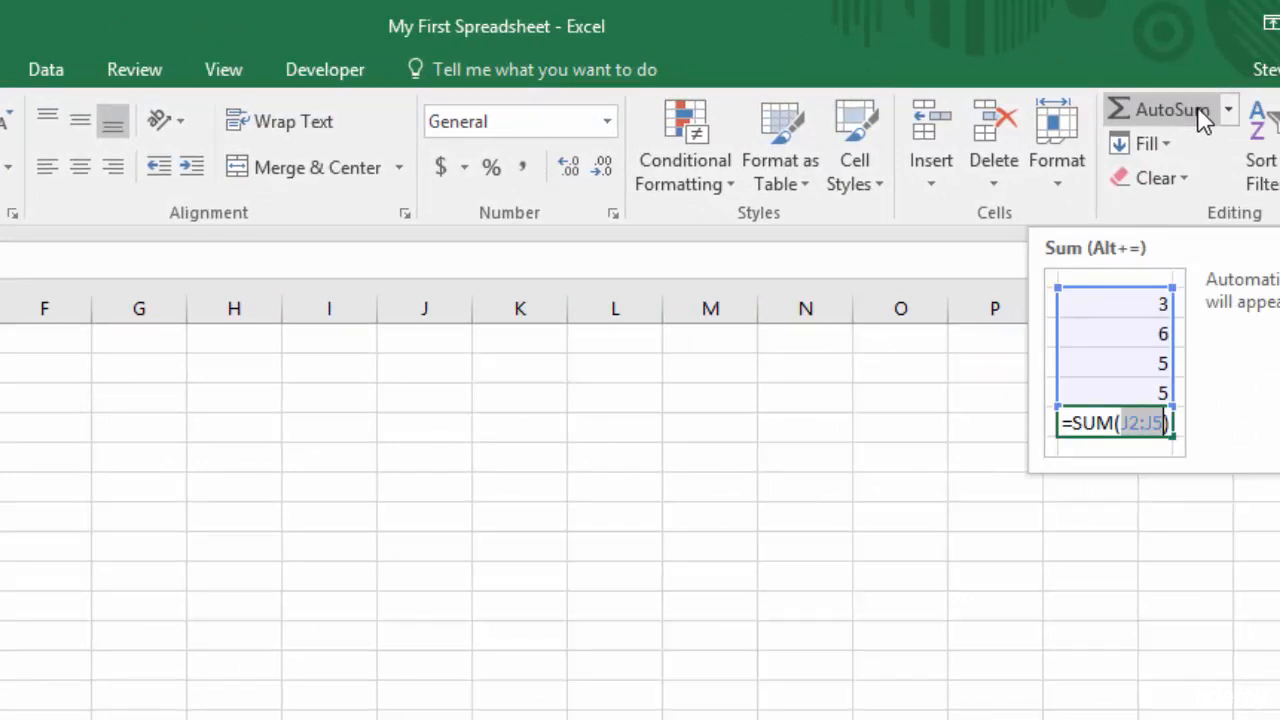
- Apply AutoSum in A6 to total the numbers 2, 5, 8, 1 and 9 above it
{"action": "left_click", "coordinate": [1170, 110]}
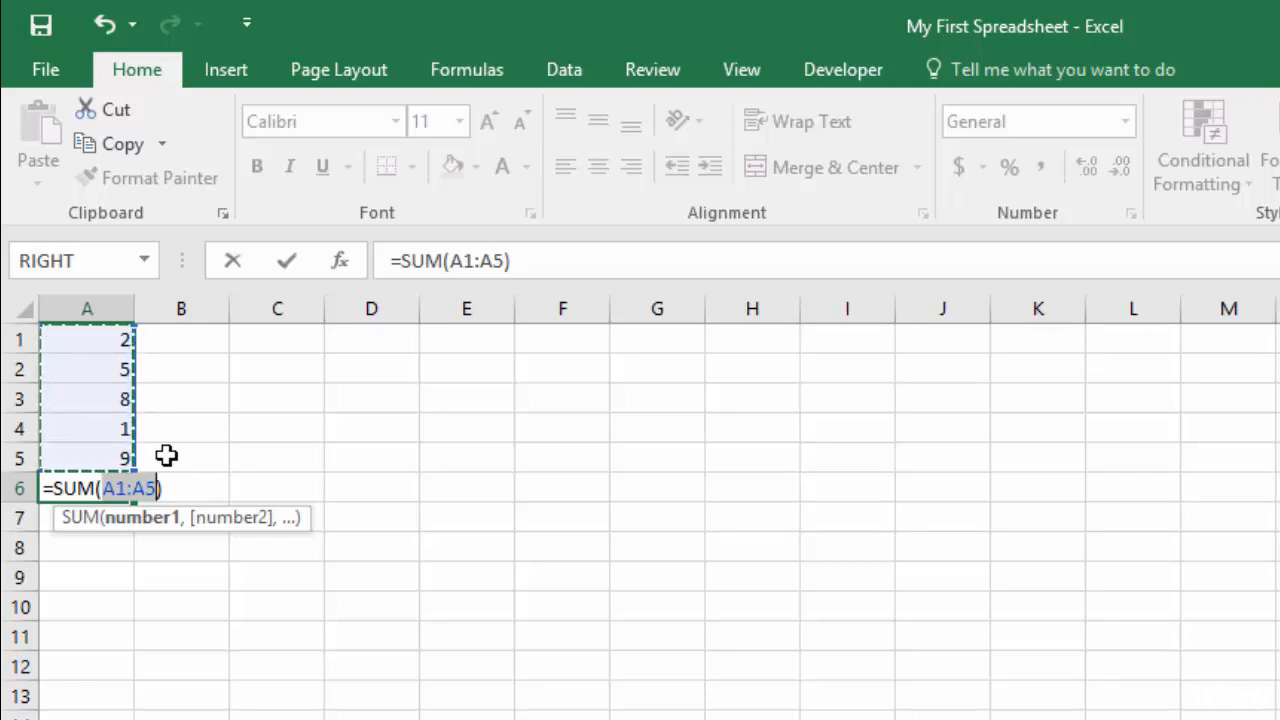
- Commit =SUM(A1:A5) in A6 and reselect A6 to check the total of 25
{"action": "key", "text": "Return"}
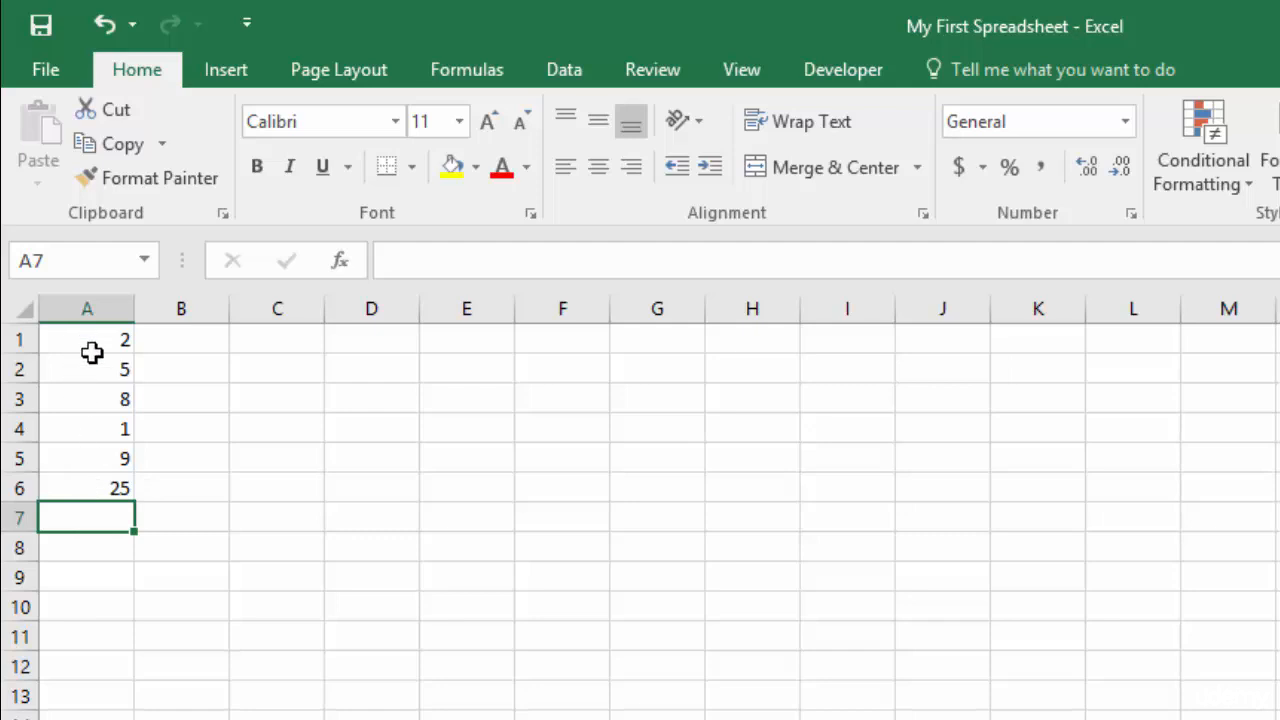
{"action": "left_click", "coordinate": [81, 486]}
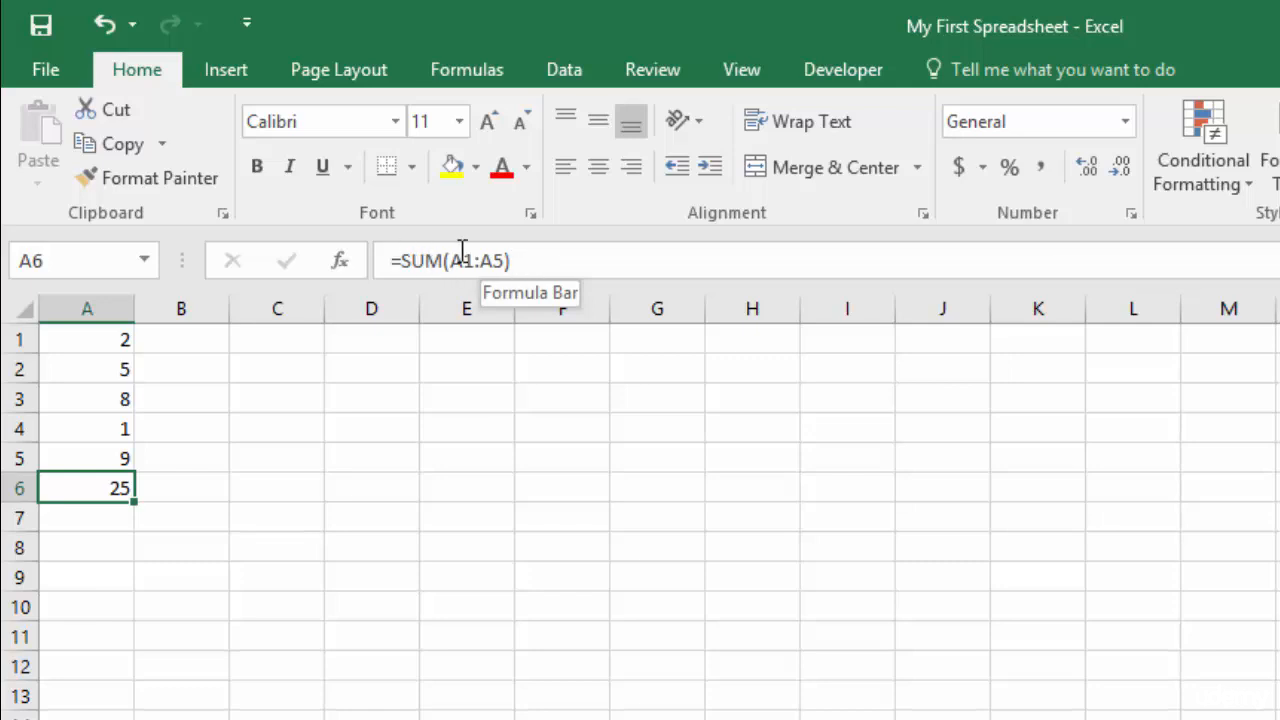
- Inspect the SUM formula in A6 without changing it, then delete it so A6 is empty
{"action": "double_click", "coordinate": [103, 487]}
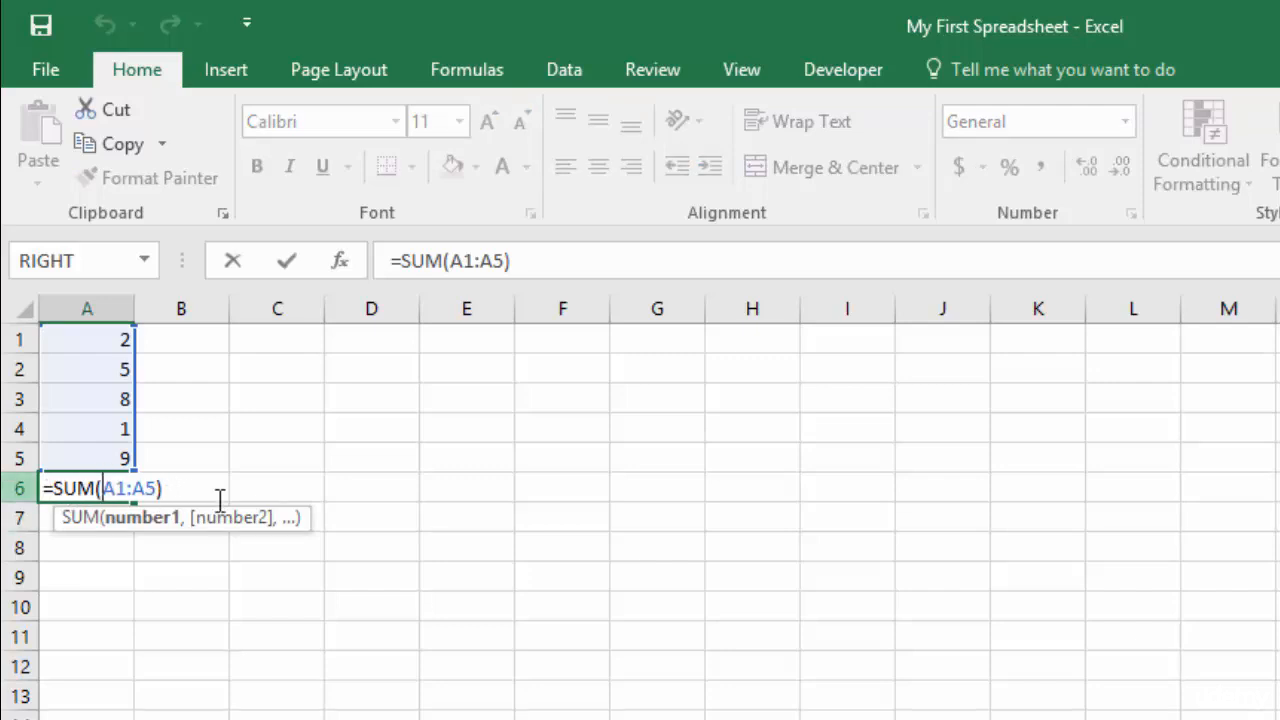
{"action": "key", "text": "Return"}
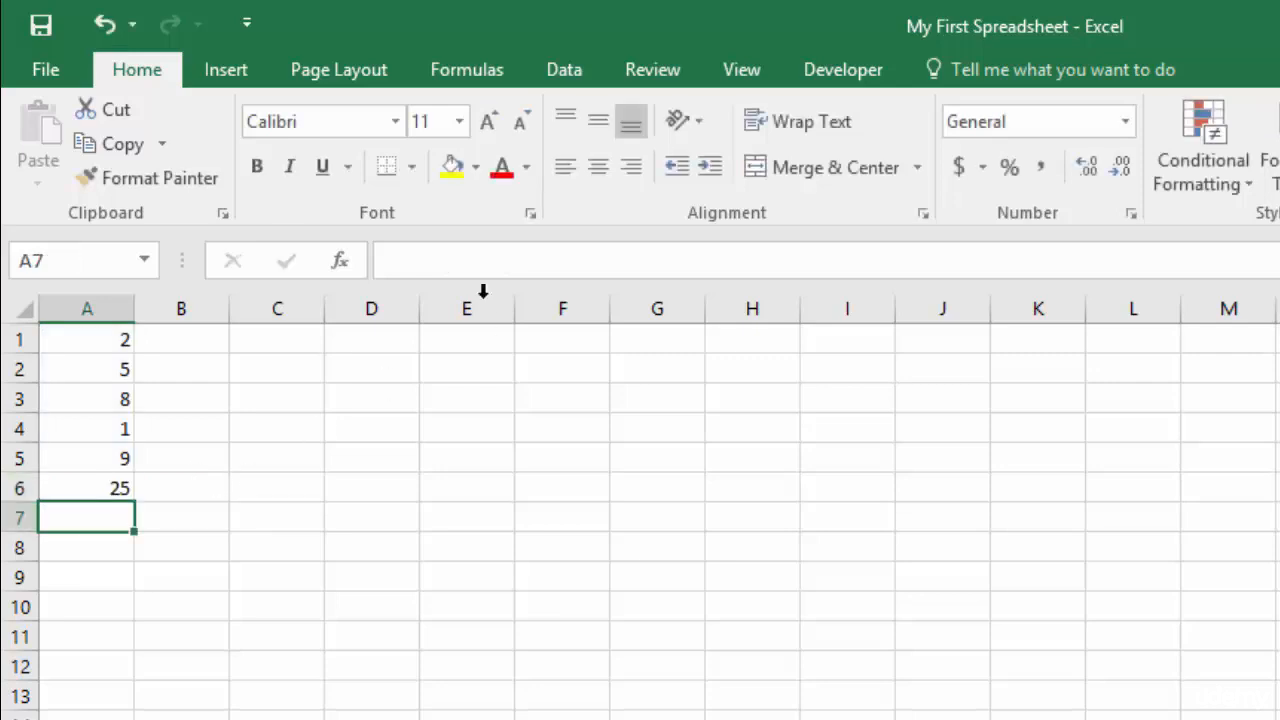
{"action": "left_click", "coordinate": [103, 489]}
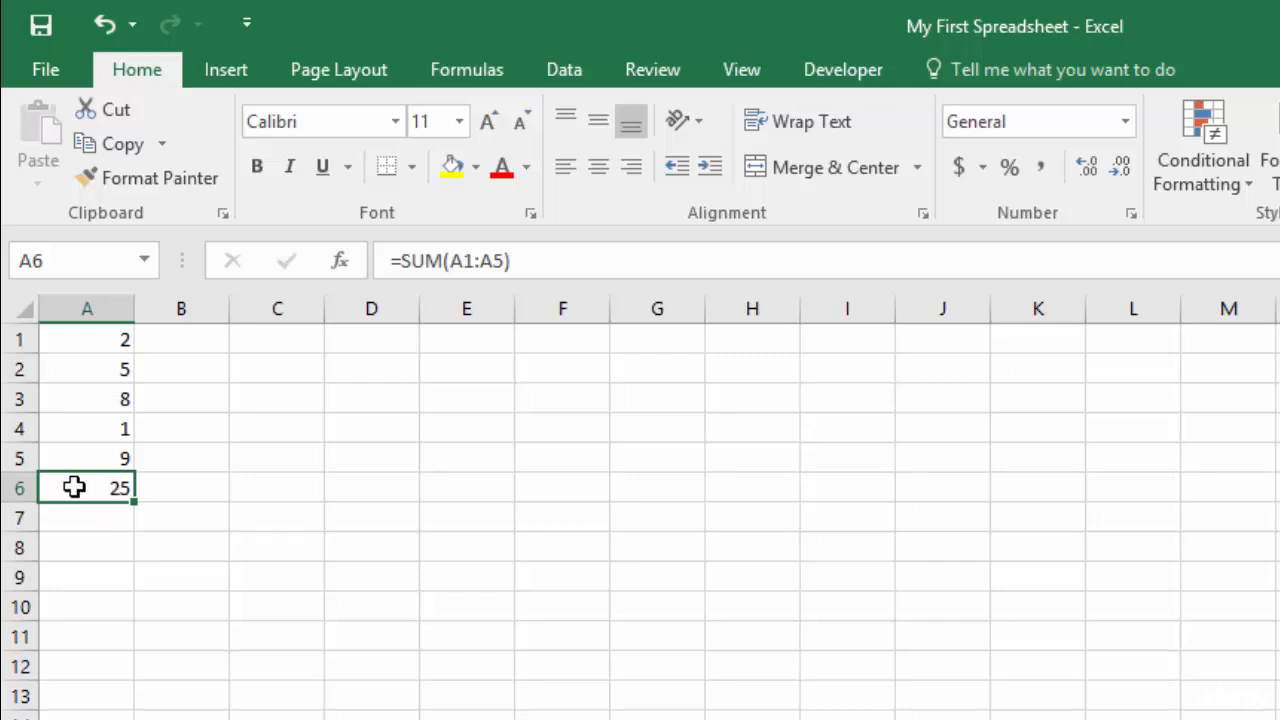
{"action": "left_click", "coordinate": [156, 460]}
{"action": "left_click", "coordinate": [87, 495]}
{"action": "key", "text": "Delete"}
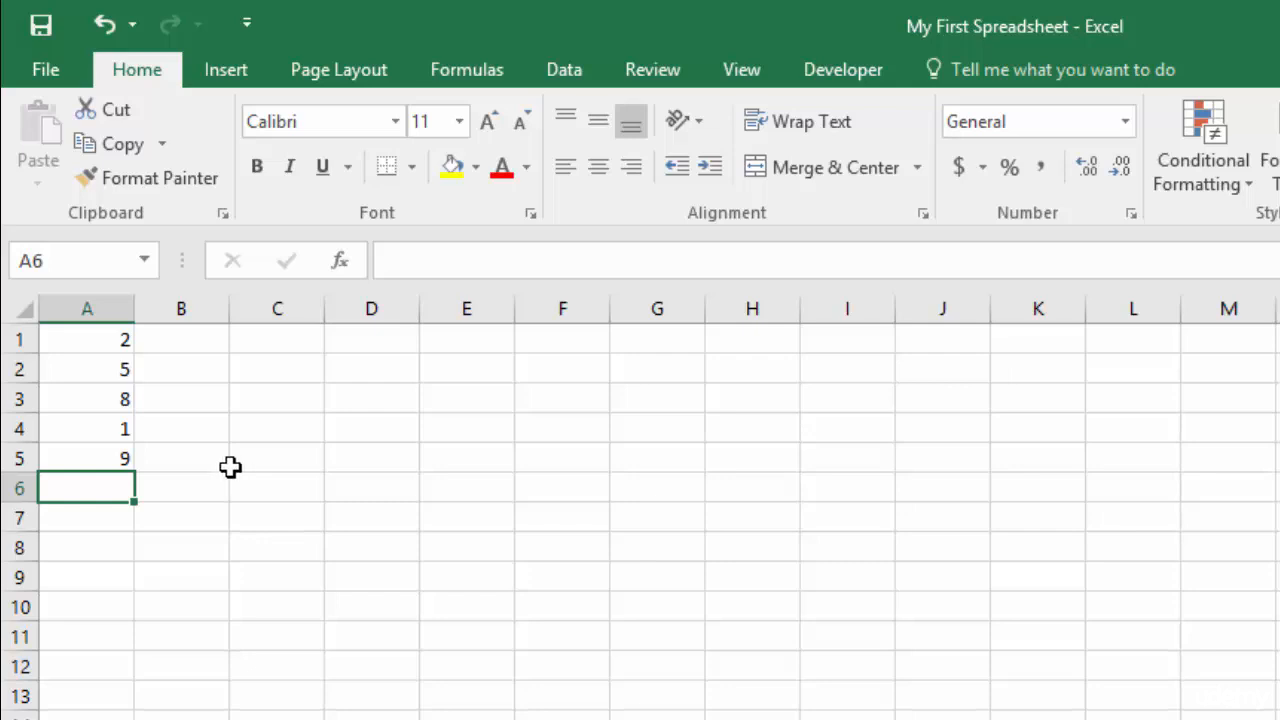
- Insert SUM into A6 from the Formulas tab's Math & Trig function list
{"action": "left_click", "coordinate": [476, 84]}
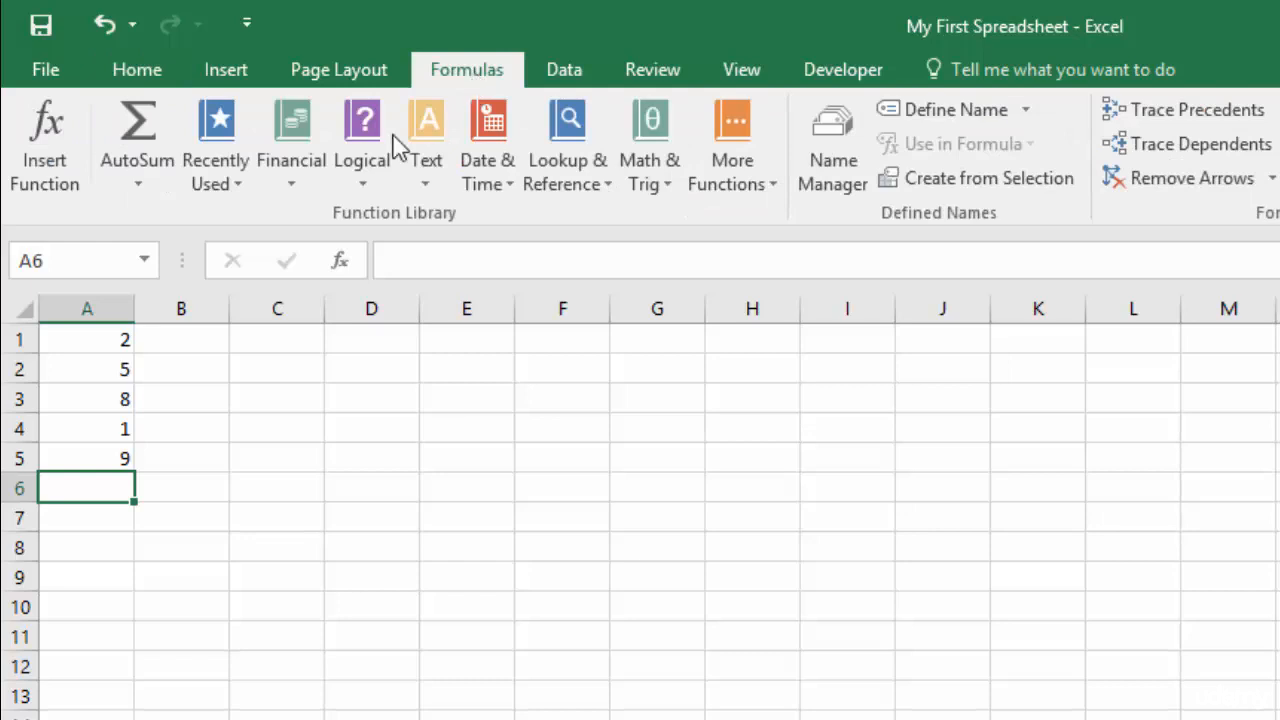
{"action": "left_click", "coordinate": [214, 147]}
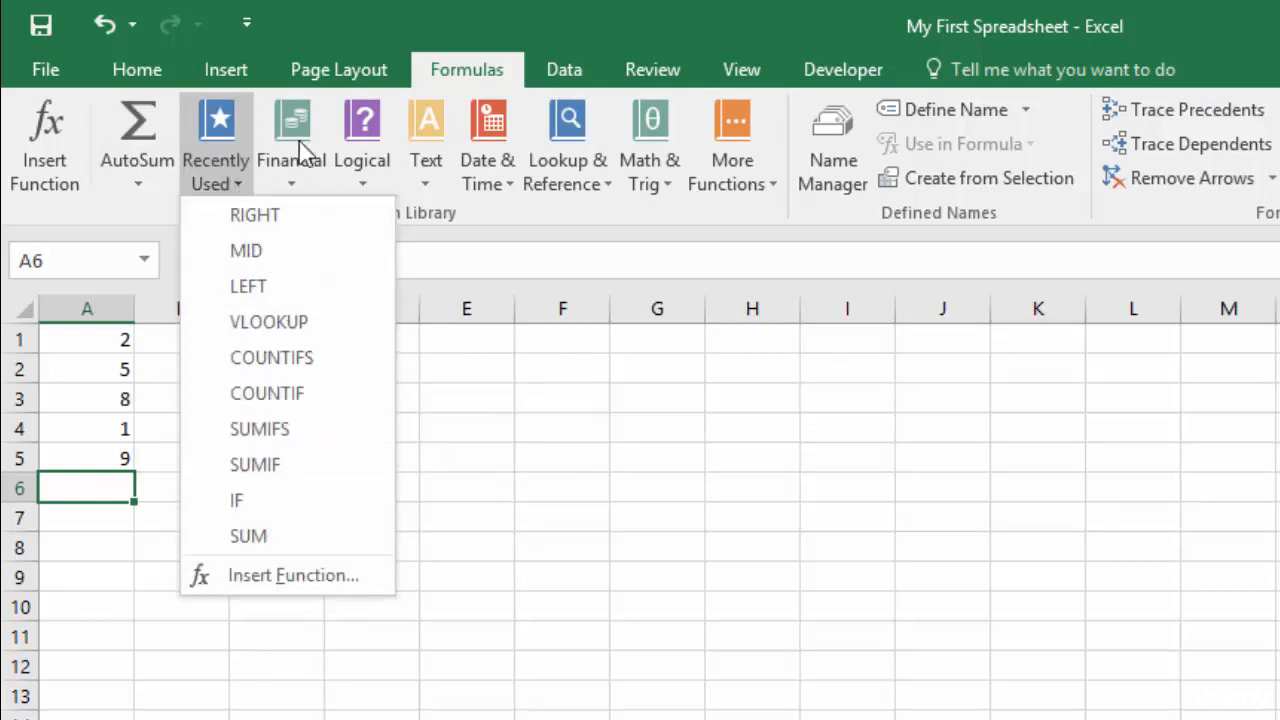
{"action": "left_click", "coordinate": [652, 137]}
{"action": "left_click", "coordinate": [652, 137]}
{"action": "left_click_drag", "start_coordinate": [843, 265], "coordinate": [866, 694]}
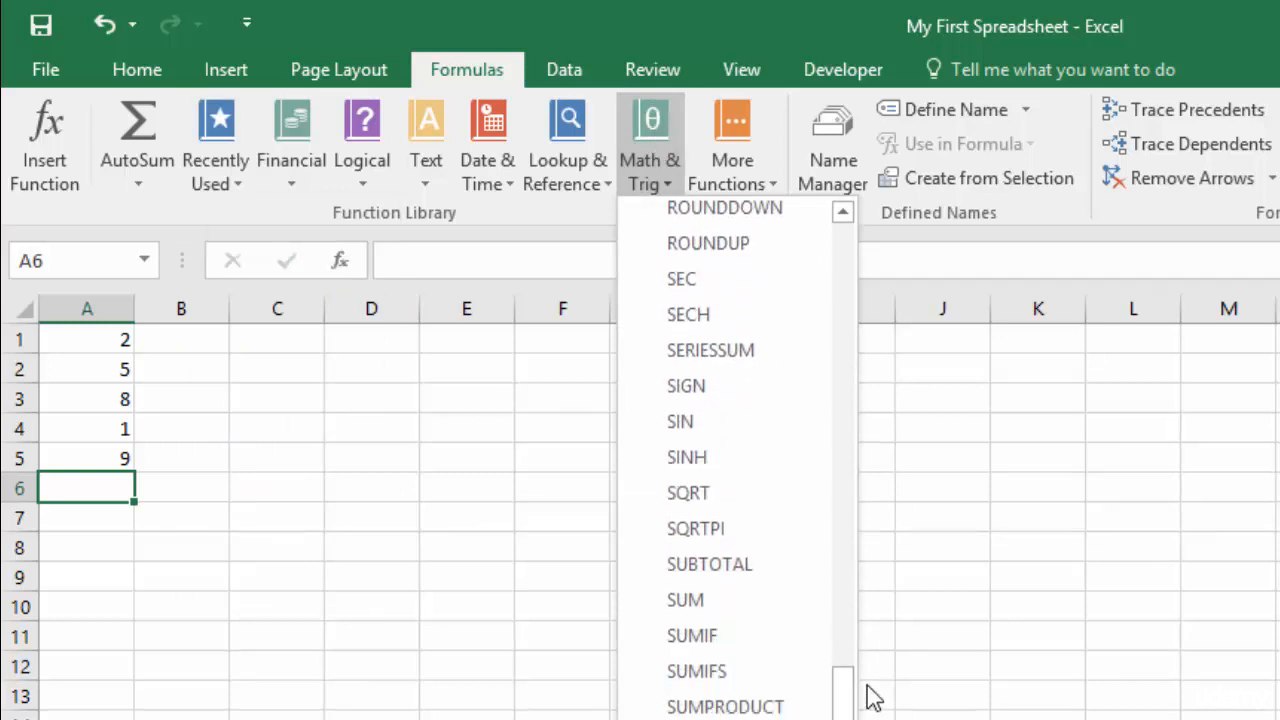
{"action": "left_click", "coordinate": [717, 601]}
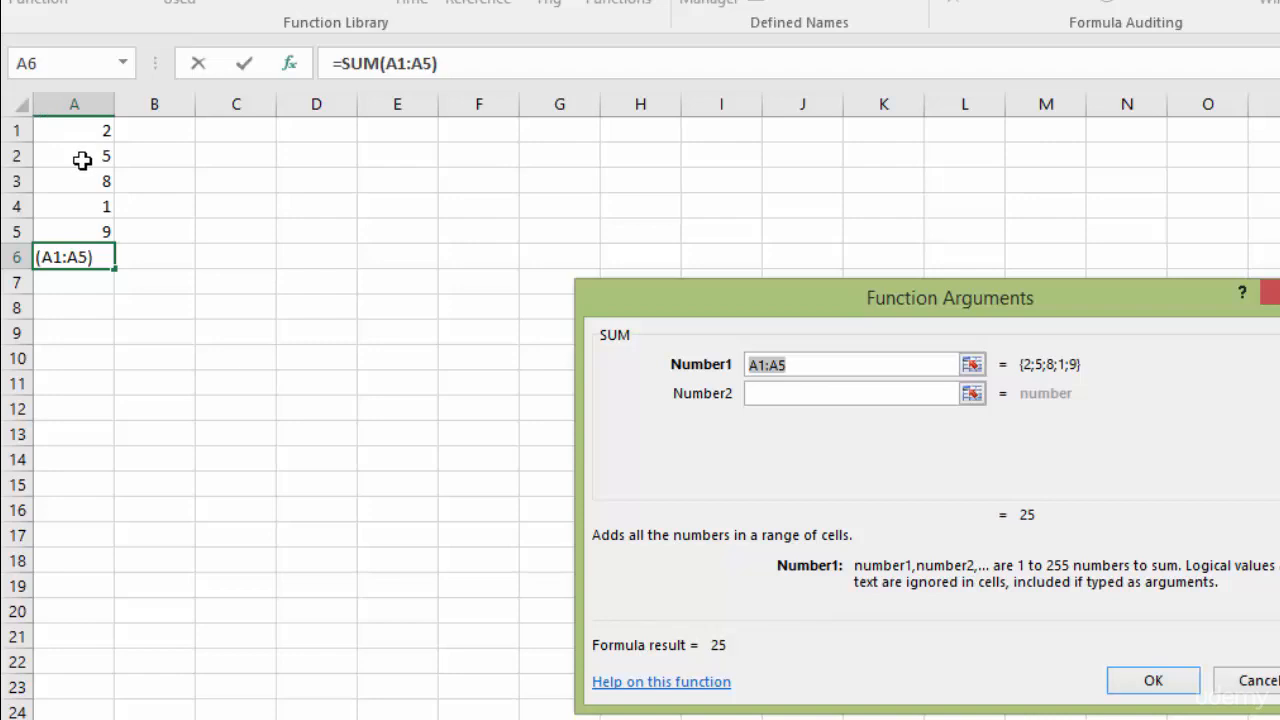
- Set the SUM Number1 argument to A1:A5 and confirm it, so A6 totals 25
{"action": "left_click", "coordinate": [78, 130]}
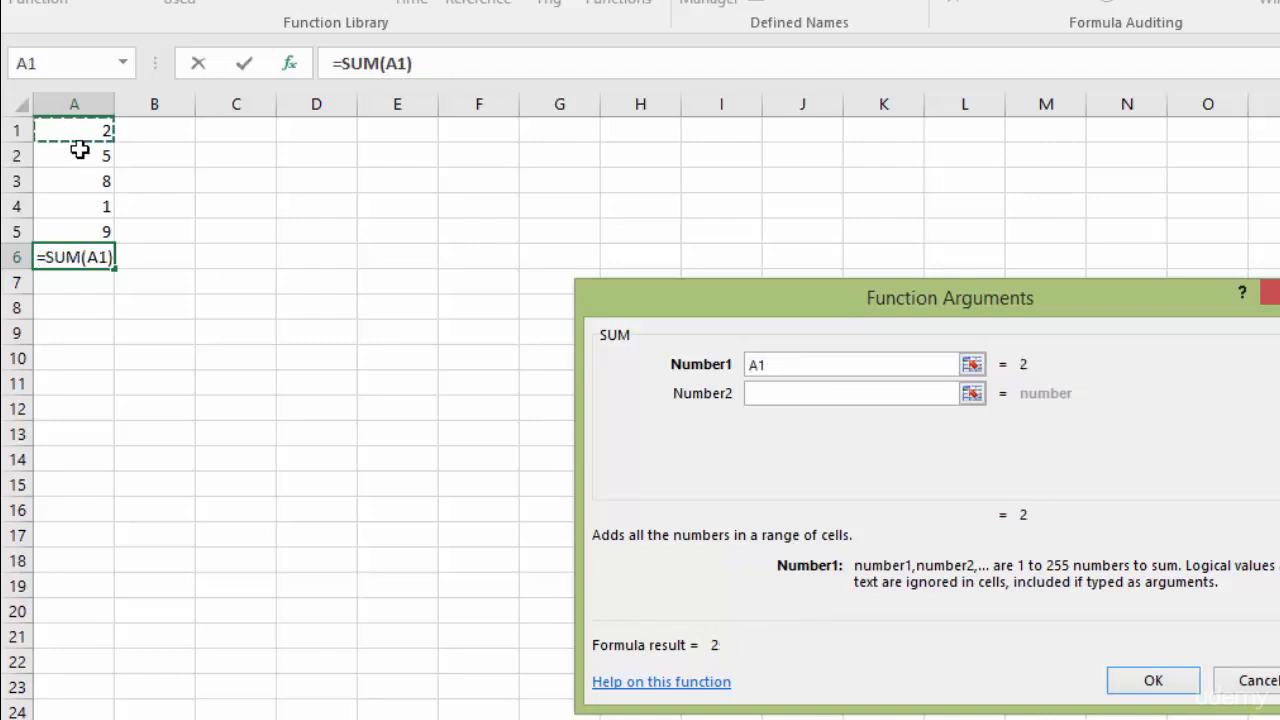
{"action": "left_click", "coordinate": [80, 156]}
{"action": "left_click_drag", "start_coordinate": [79, 129], "coordinate": [77, 157]}
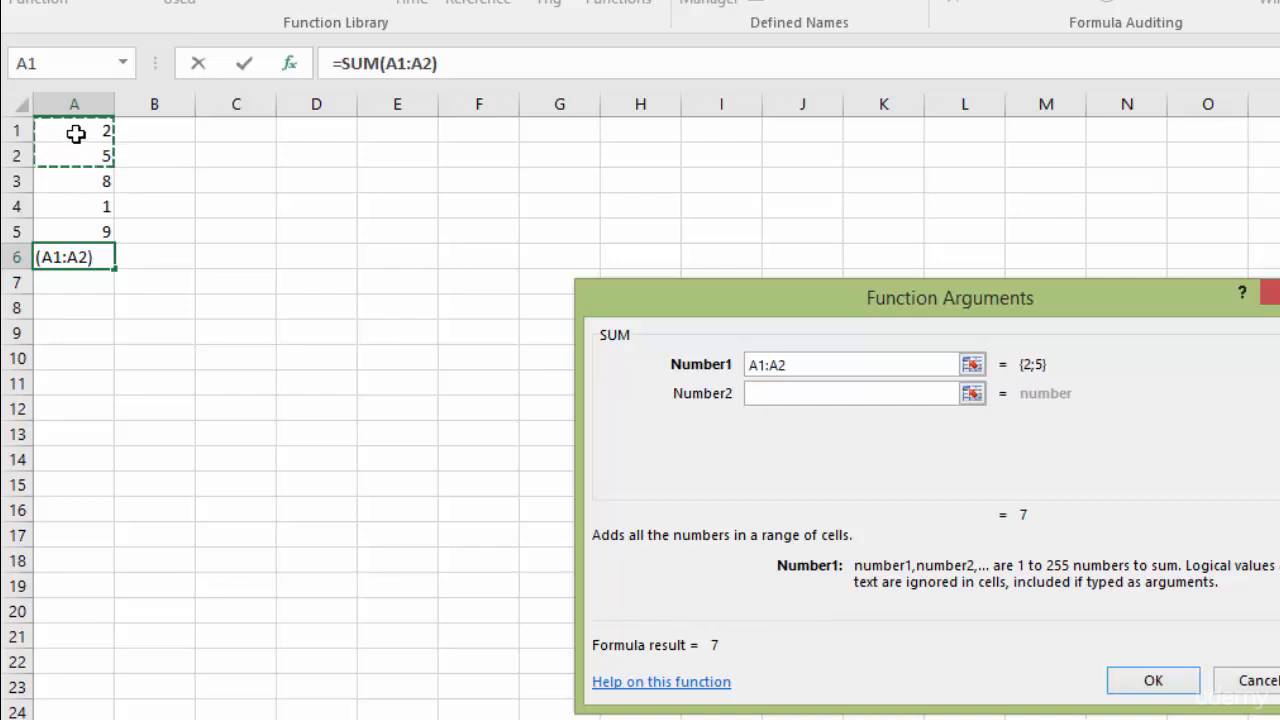
{"action": "left_click_drag", "start_coordinate": [76, 133], "coordinate": [80, 231]}
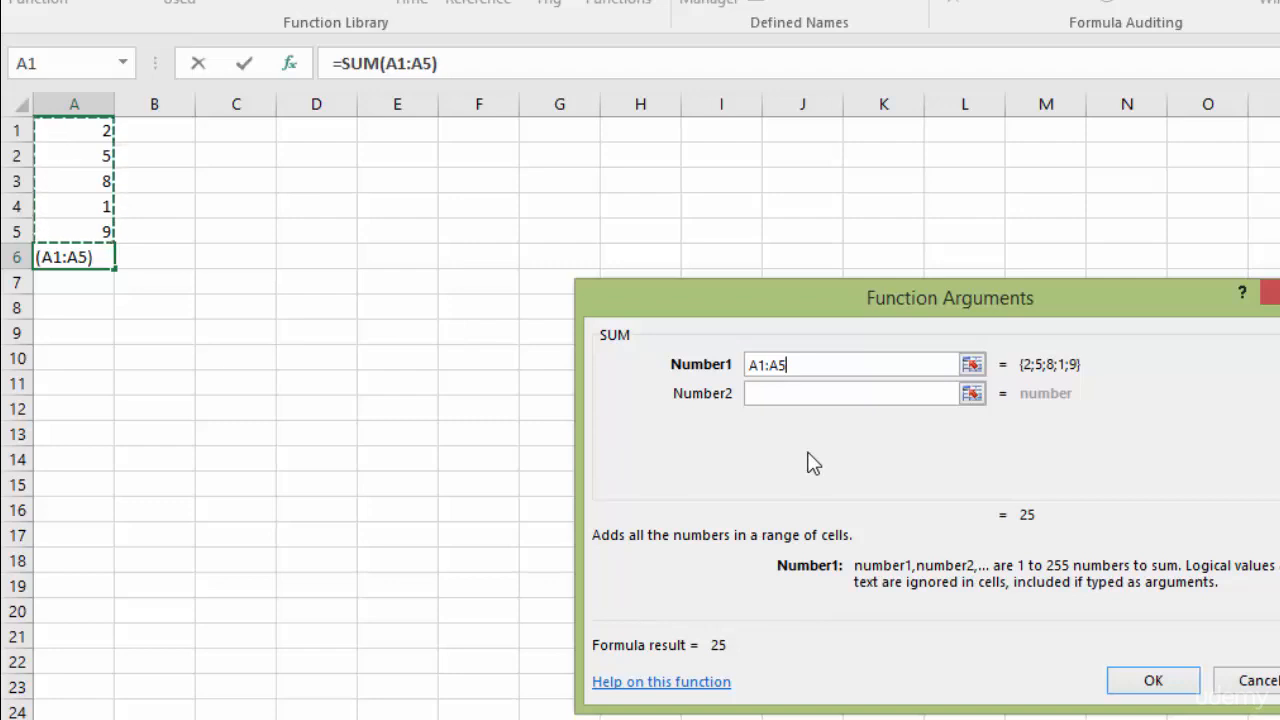
{"action": "key", "text": "BackSpace"}
{"action": "key", "text": "BackSpace"}
{"action": "type", "text": "A5"}
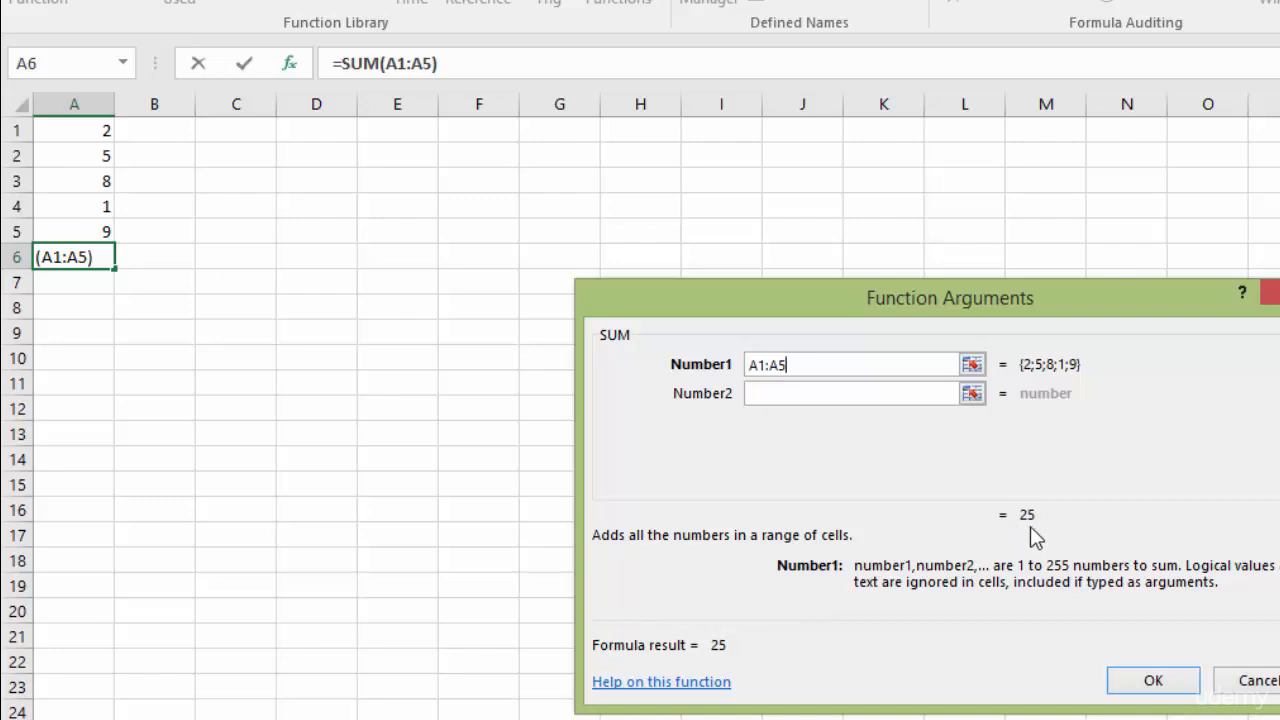
{"action": "left_click", "coordinate": [1172, 686]}
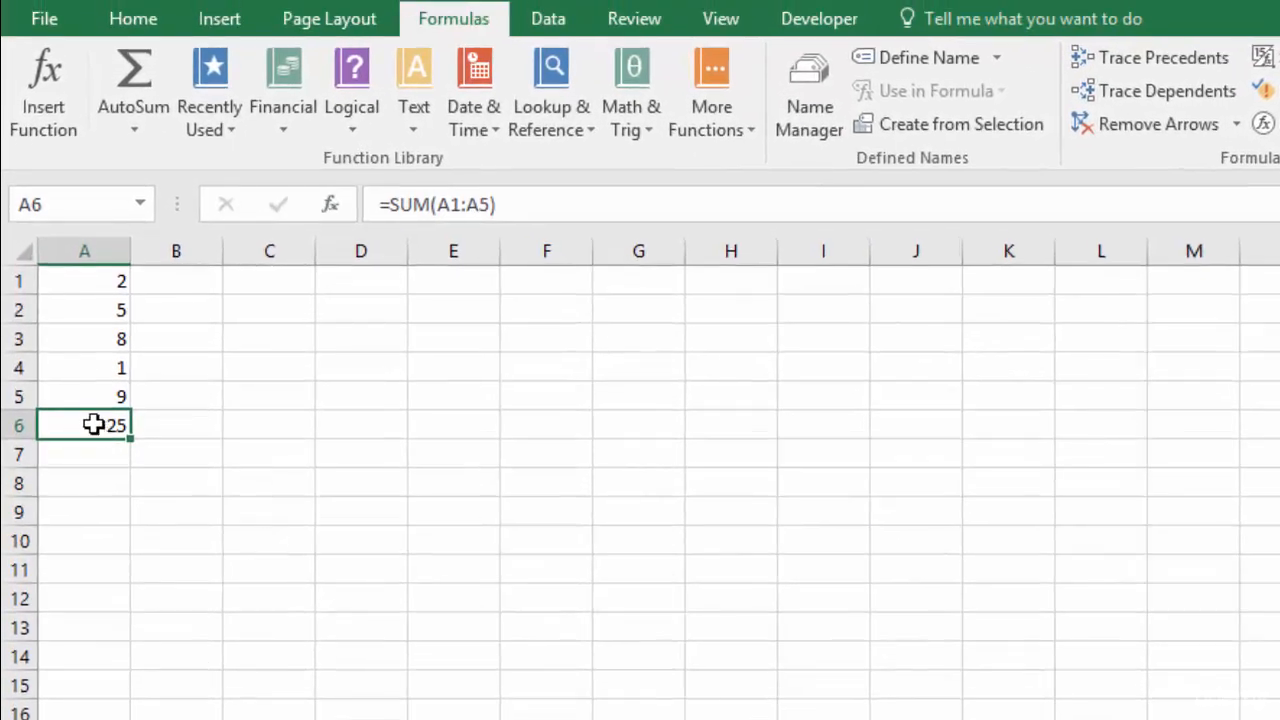
- Clear the existing formula from A6
{"action": "double_click", "coordinate": [93, 401]}
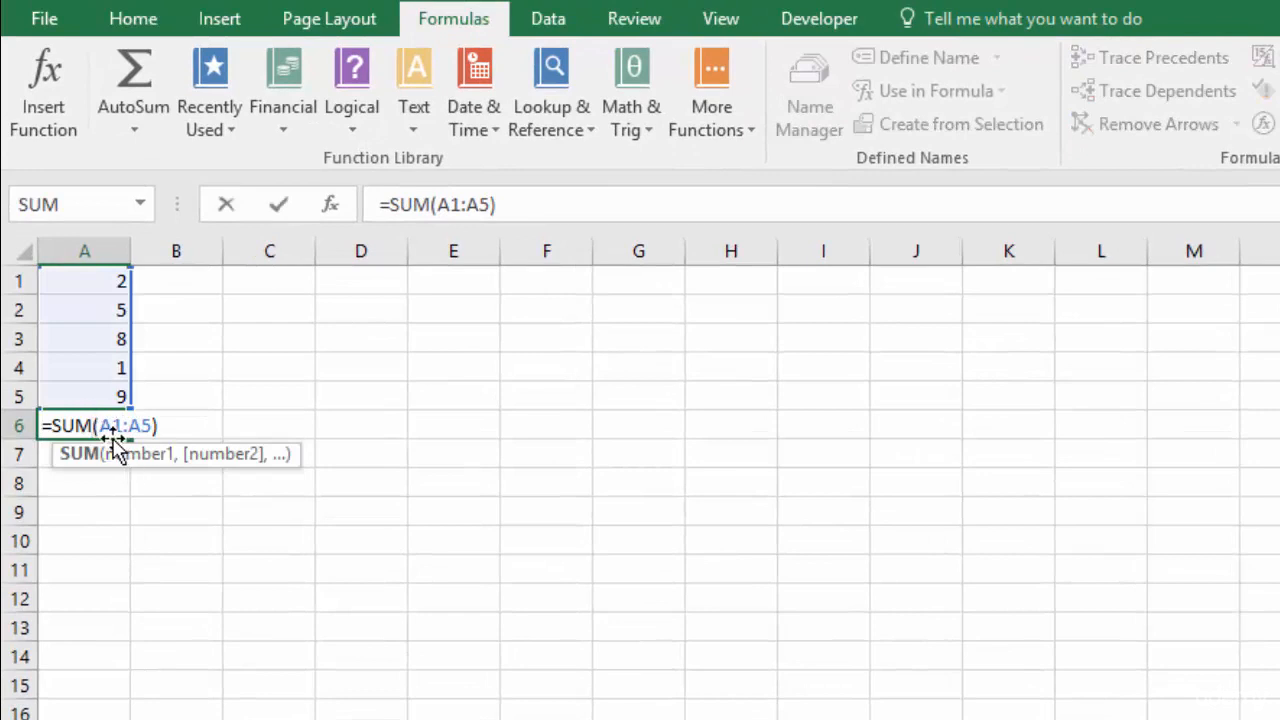
{"action": "key", "text": "Escape"}
{"action": "key", "text": "BackSpace"}
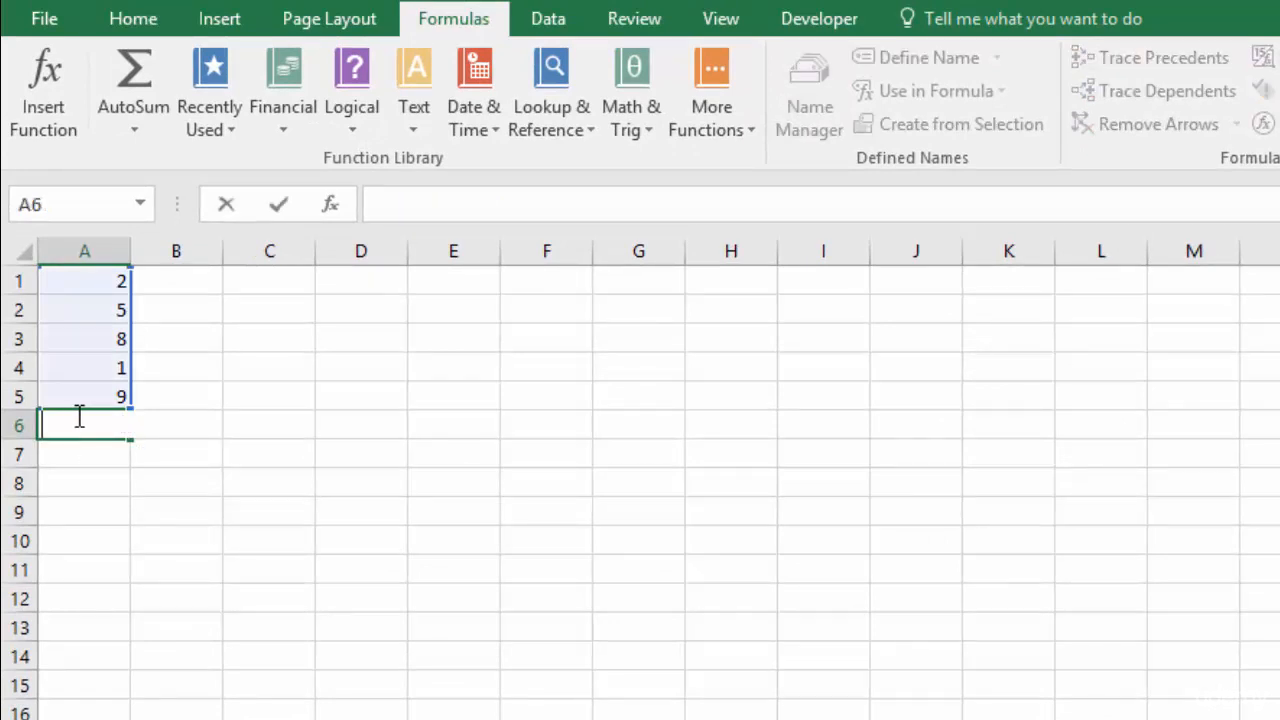
{"action": "key", "text": "Escape"}
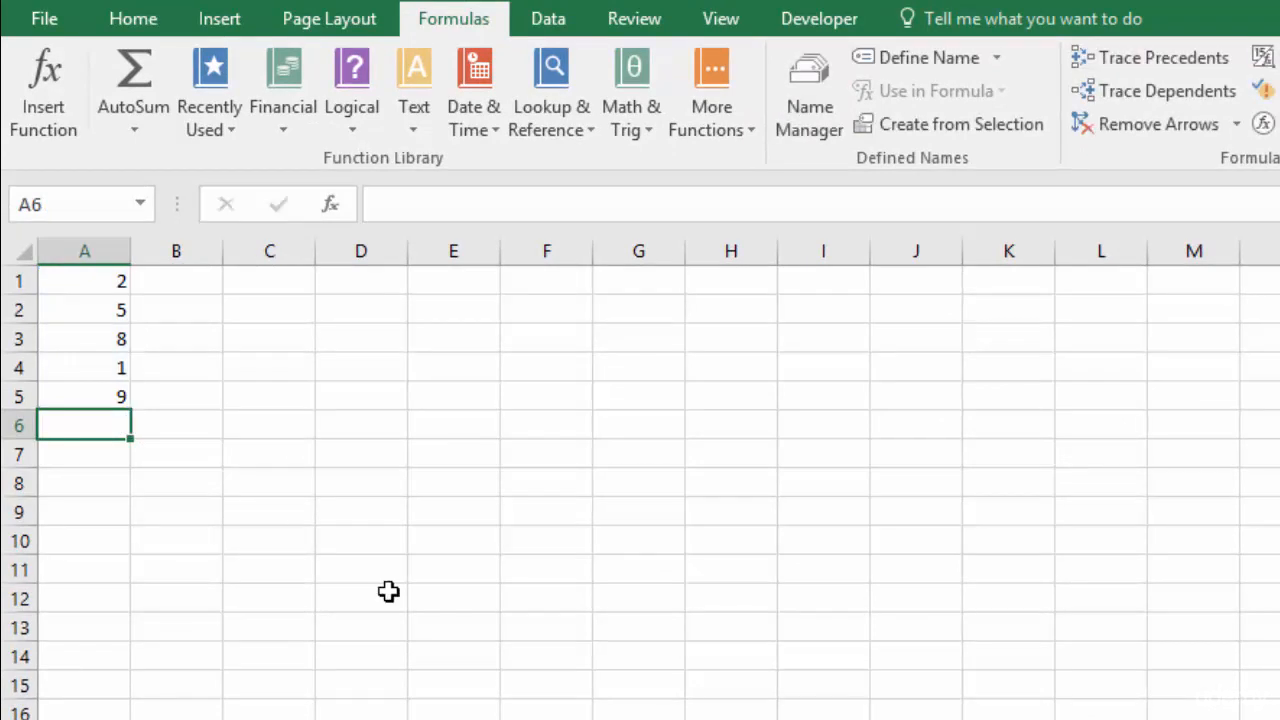
- Start a new formula in A6 by typing =sum and picking SUM from the suggestions
{"action": "type", "text": "="}
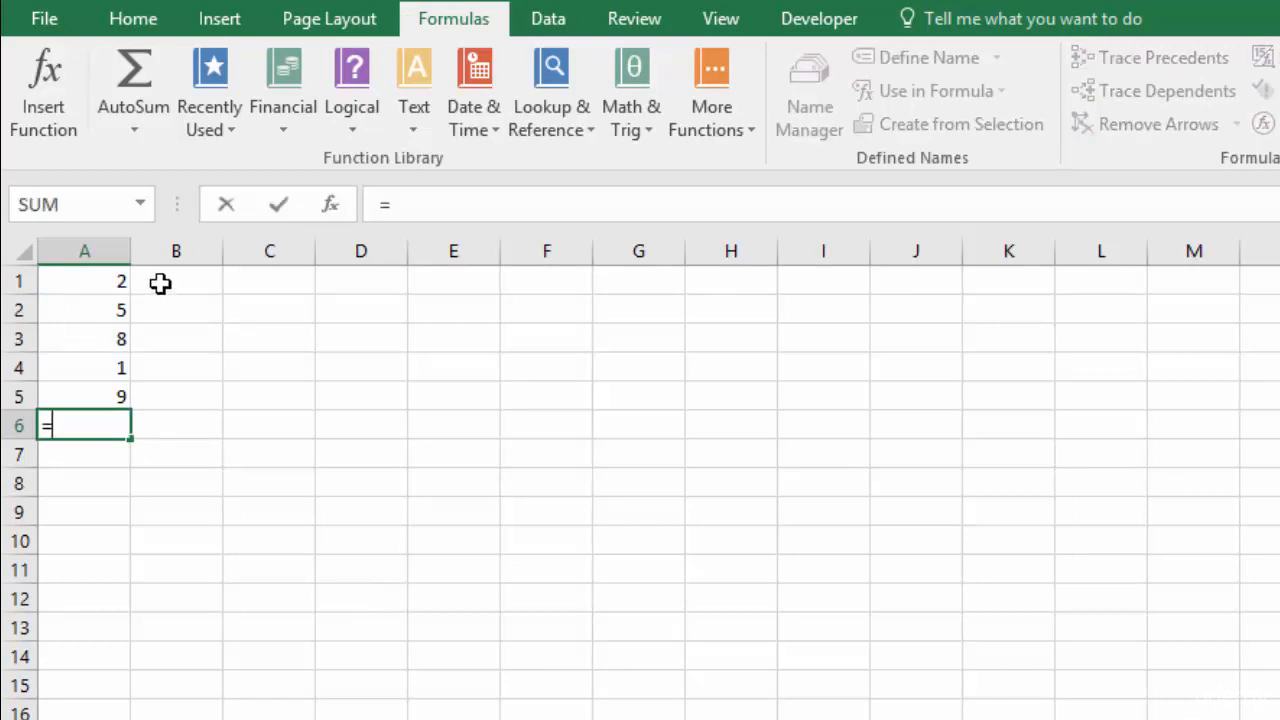
{"action": "left_click", "coordinate": [141, 205]}
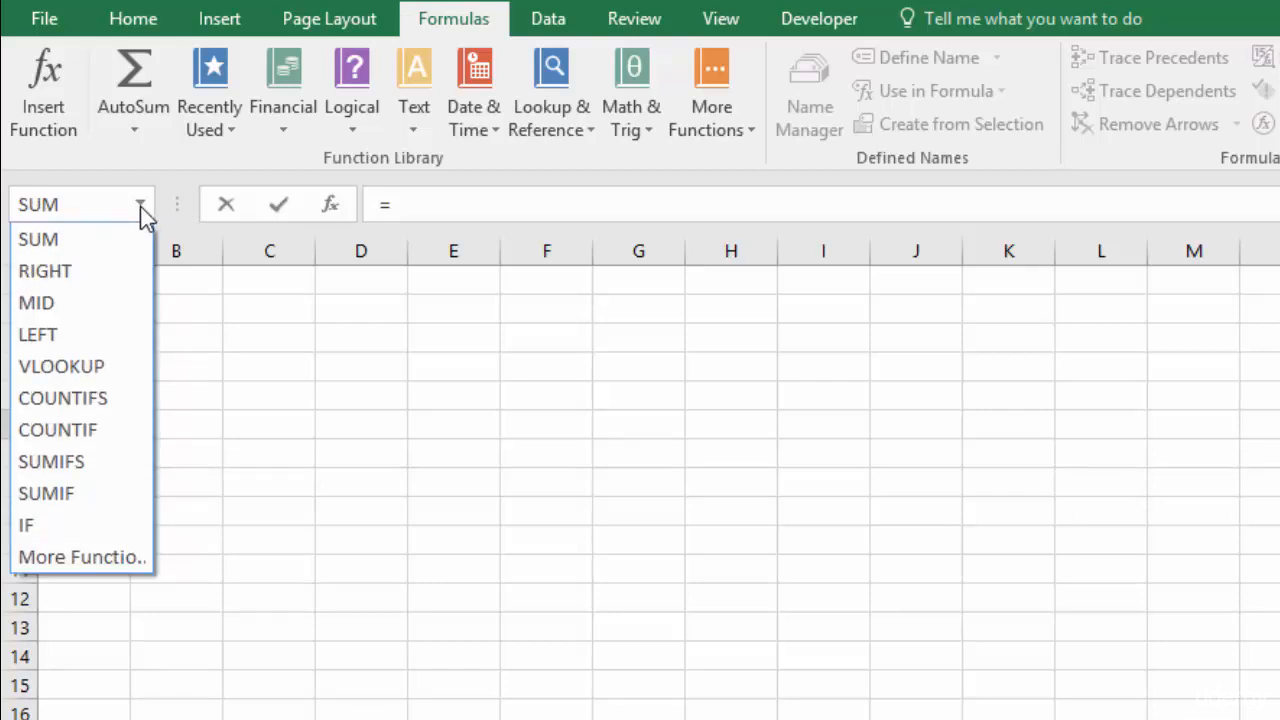
{"action": "left_click", "coordinate": [141, 207]}
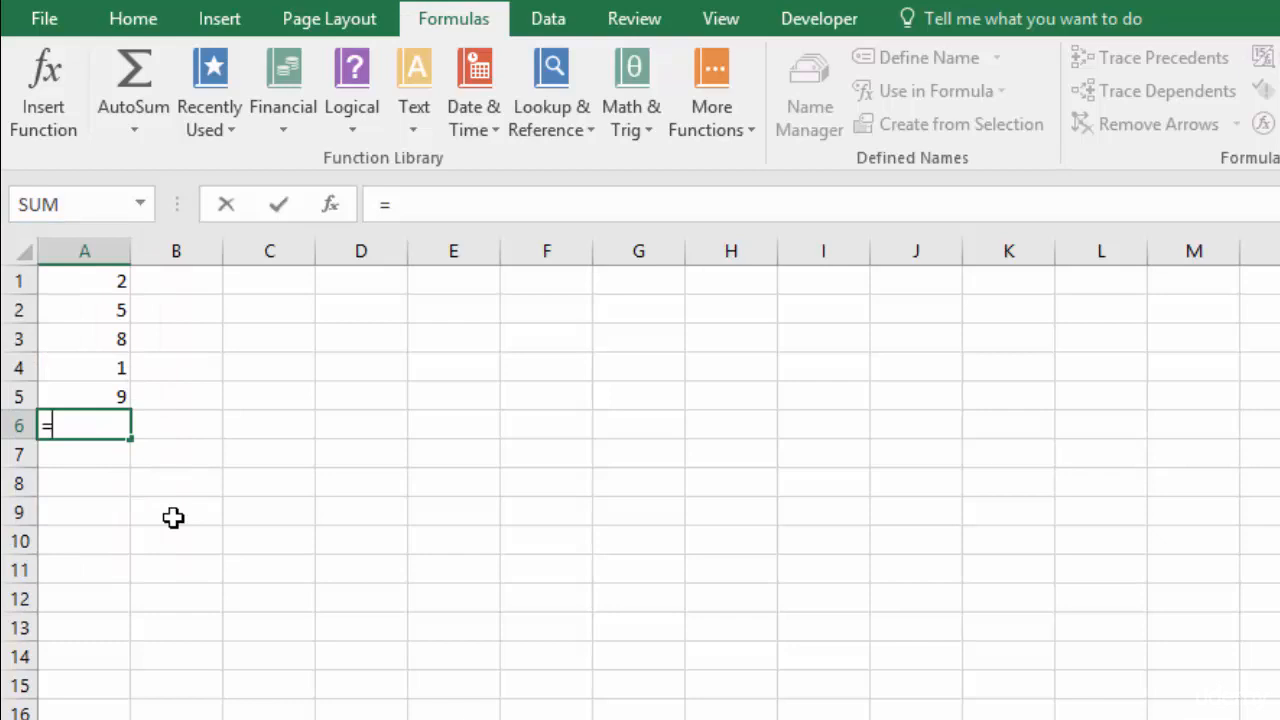
{"action": "type", "text": "sum"}
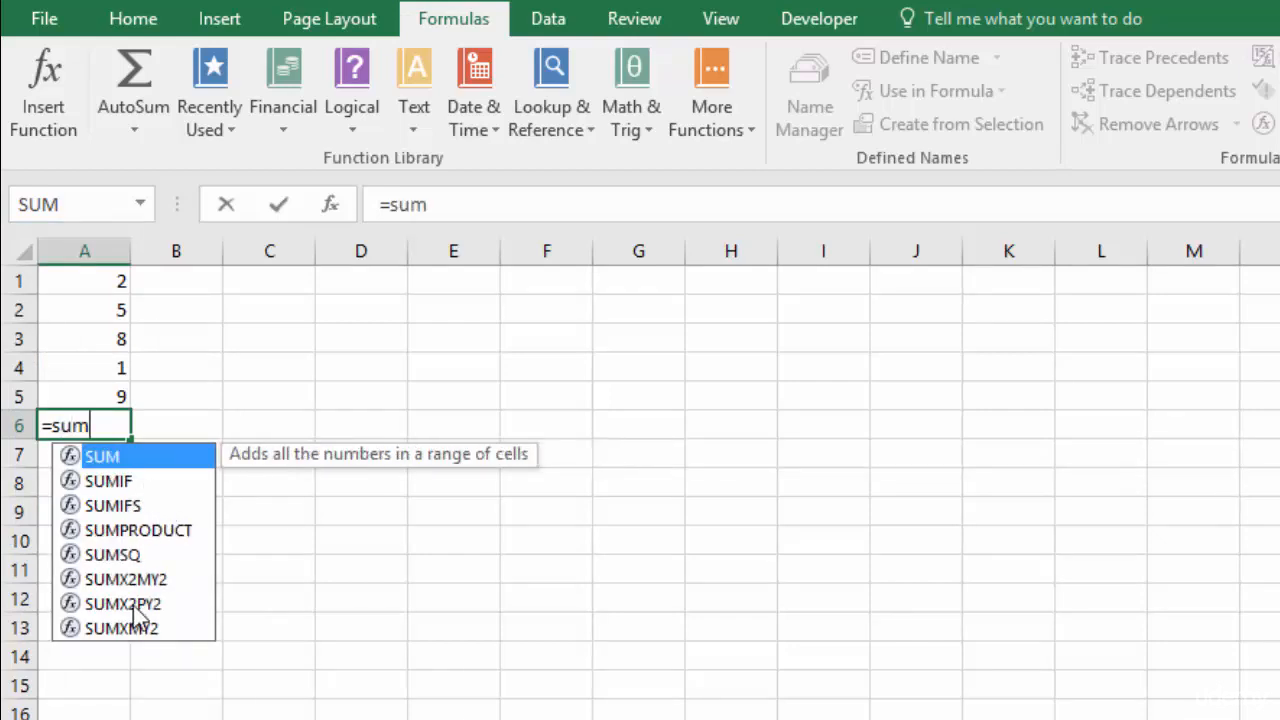
{"action": "double_click", "coordinate": [125, 462]}
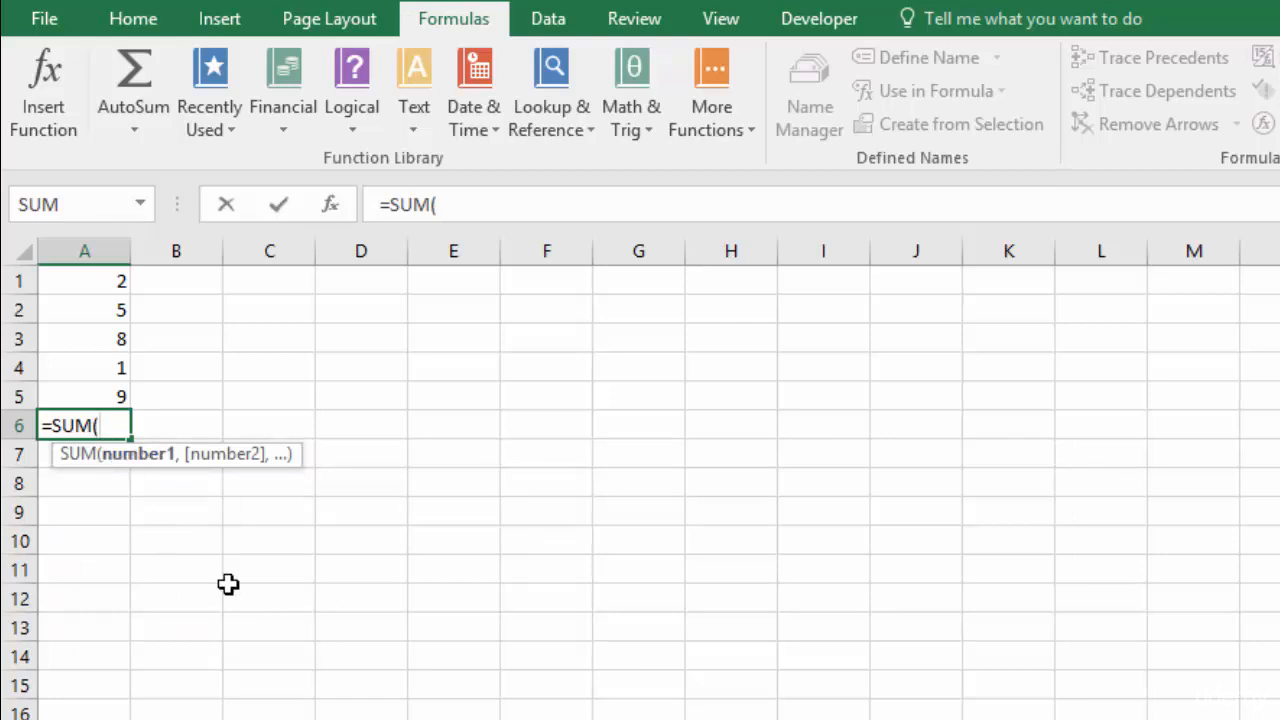
- Select A1:A5 as the SUM range and commit, so A6 shows 25
{"action": "type", "text": "a"}
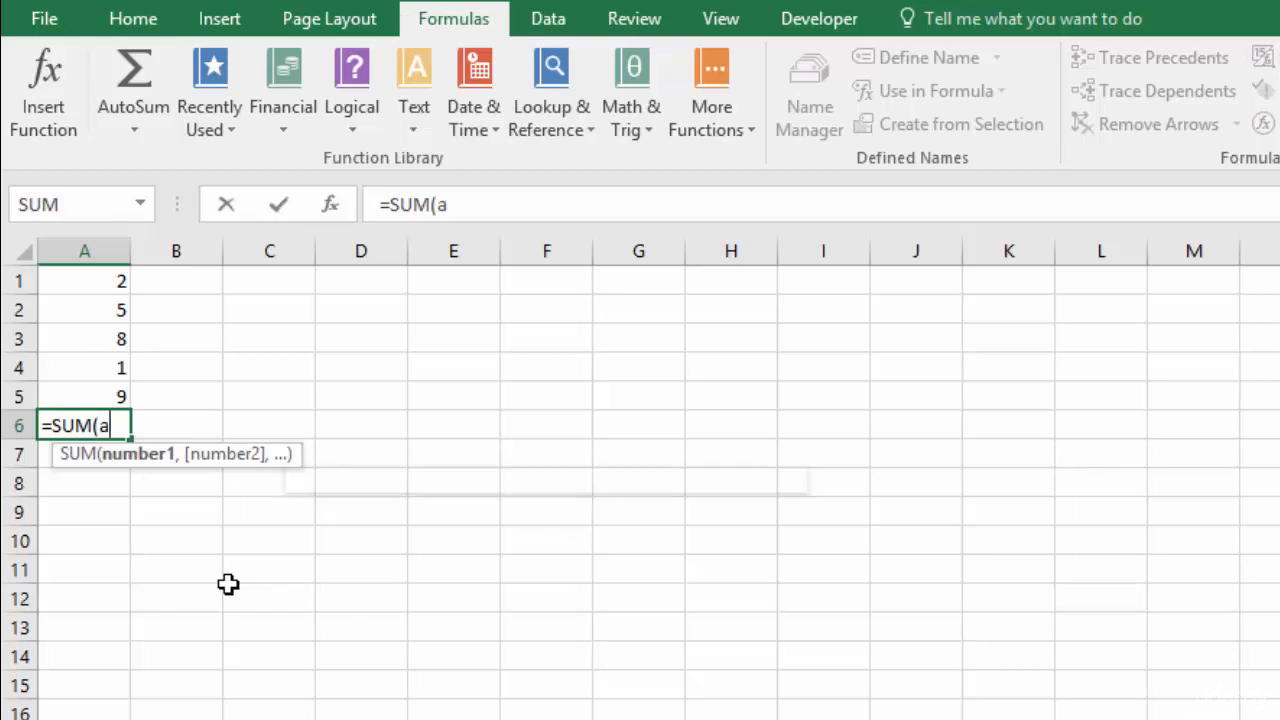
{"action": "key", "text": "BackSpace"}
{"action": "type", "text": "A1:"}
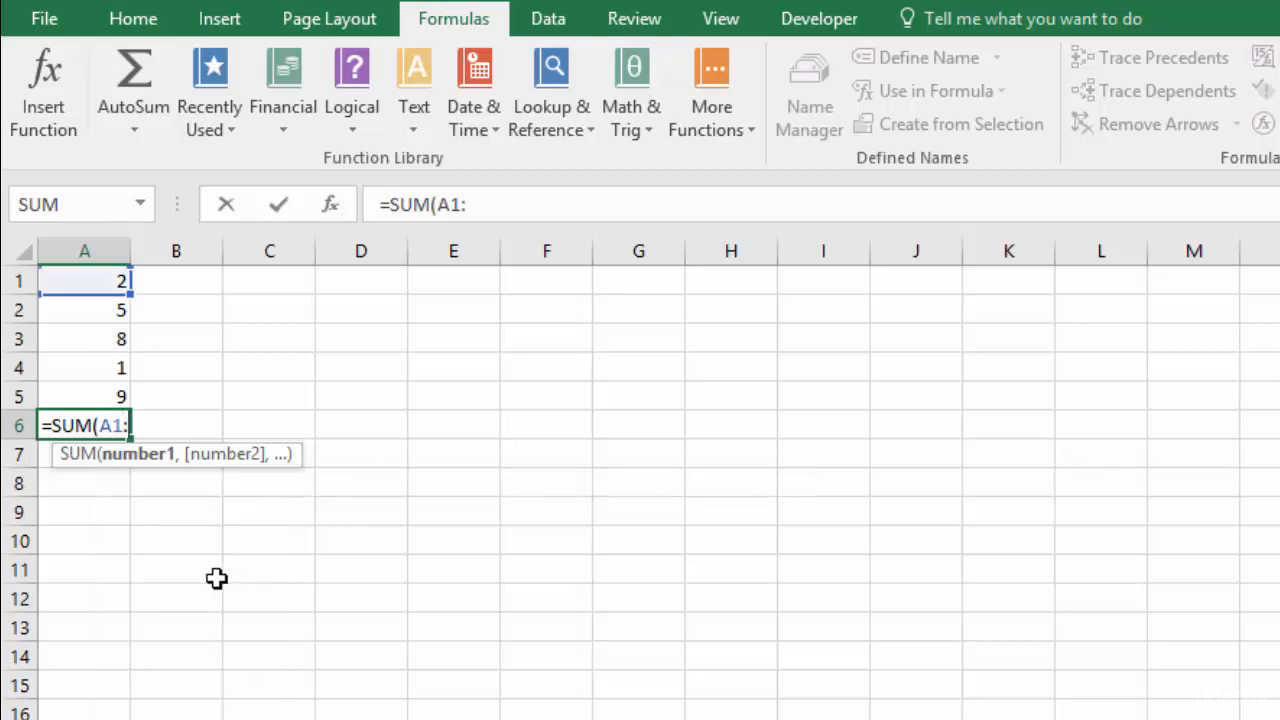
{"action": "type", "text": "A5"}
{"action": "key", "text": "BackSpace"}
{"action": "key", "text": "BackSpace"}
{"action": "key", "text": "BackSpace"}
{"action": "key", "text": "BackSpace"}
{"action": "key", "text": "BackSpace"}
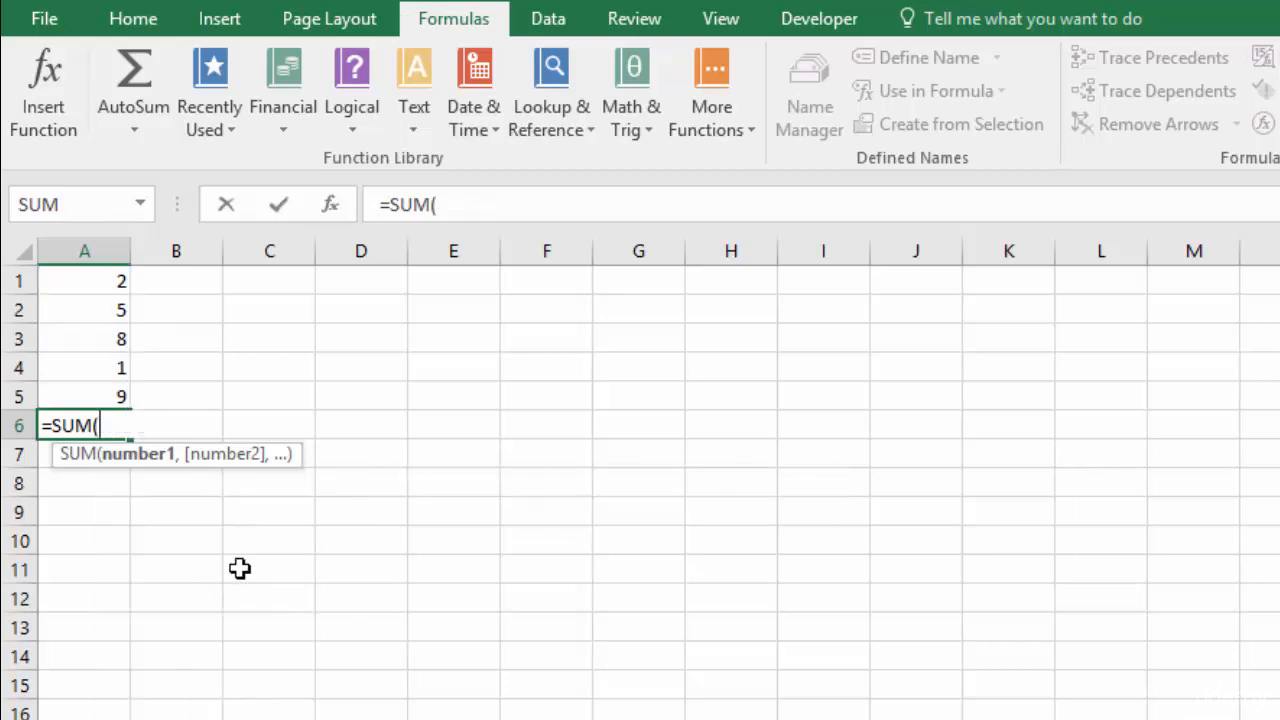
{"action": "left_click_drag", "start_coordinate": [95, 280], "coordinate": [108, 405]}
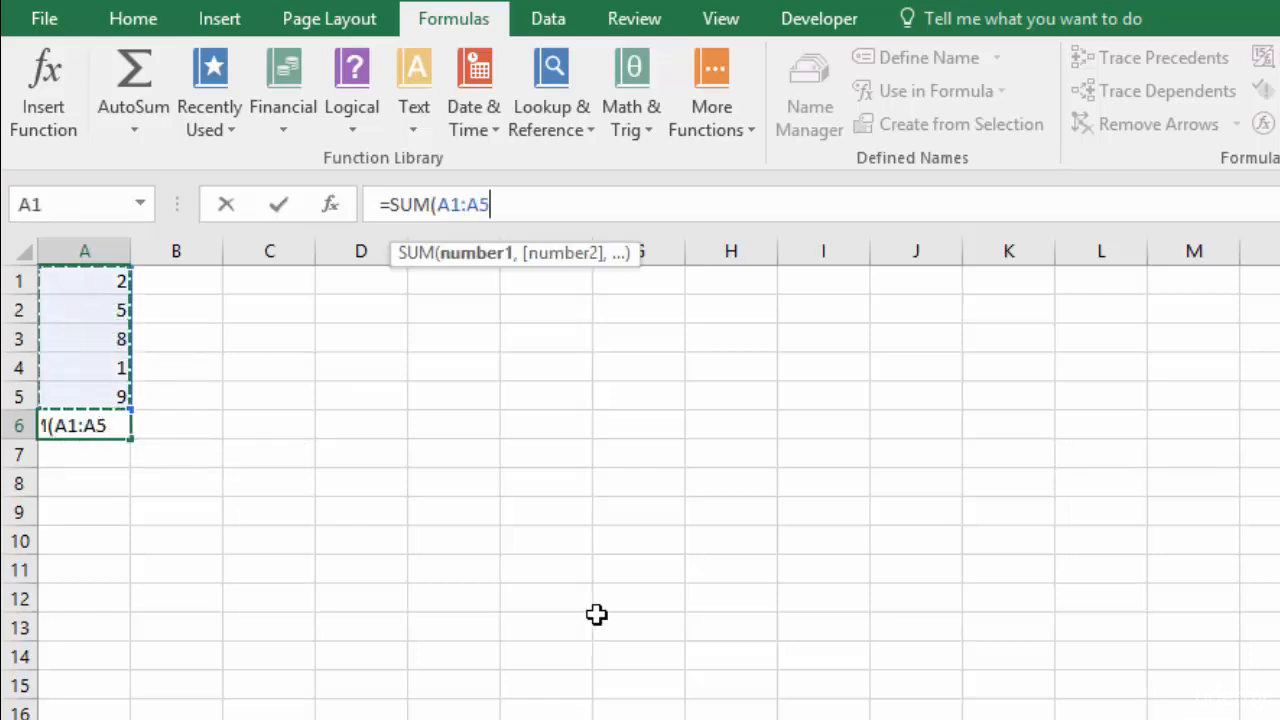
{"action": "key", "text": "Return"}
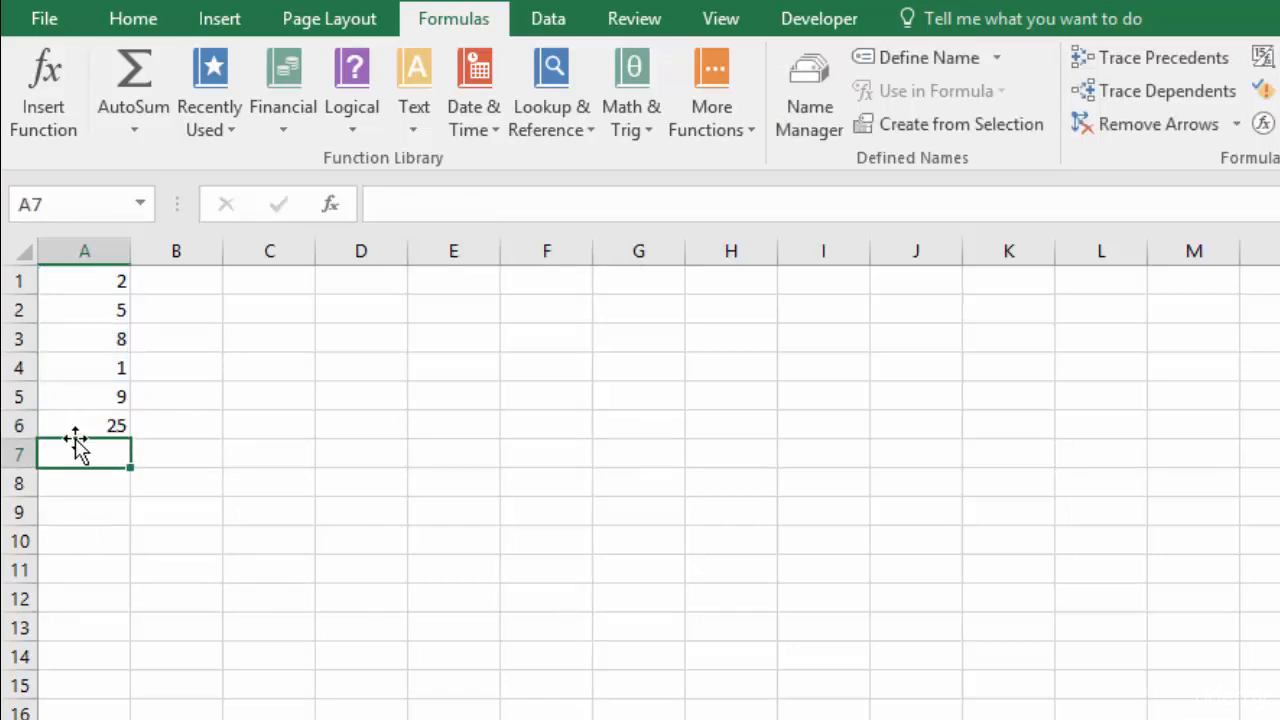
- Enter 6 in D1 and 5 in D2, then begin a formula with = in D3
{"action": "left_click", "coordinate": [350, 305]}
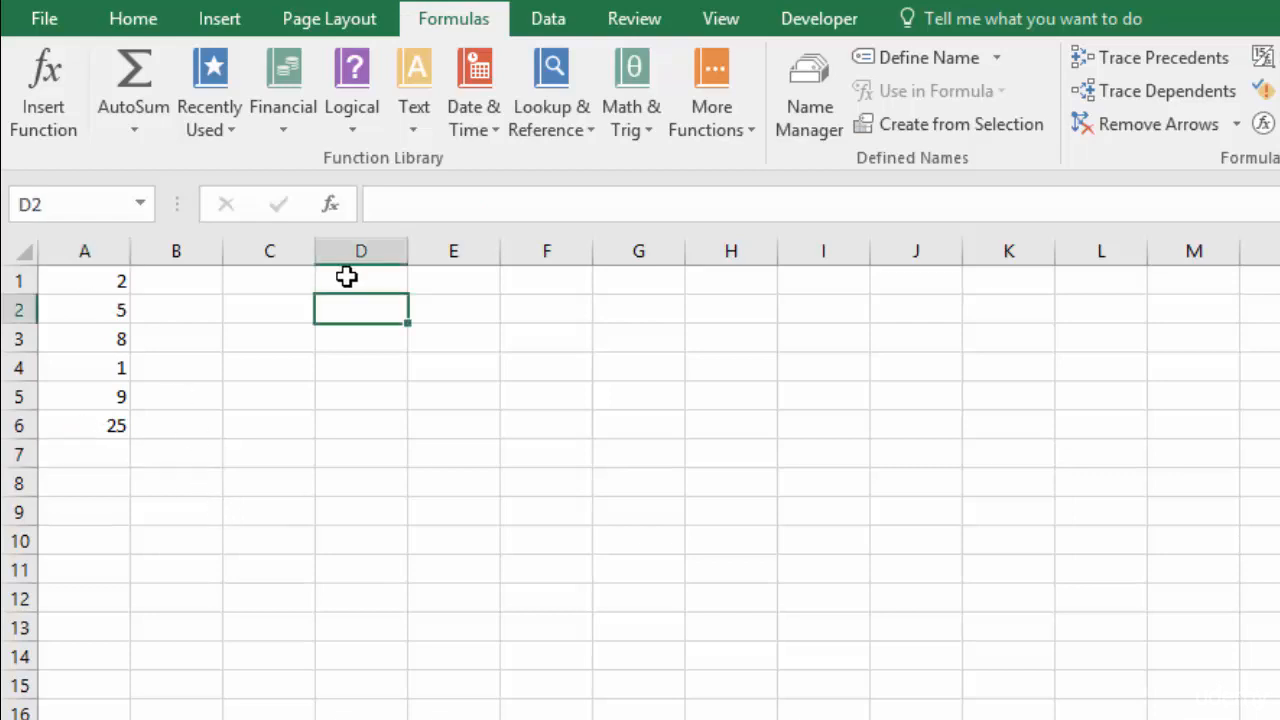
{"action": "left_click", "coordinate": [352, 282]}
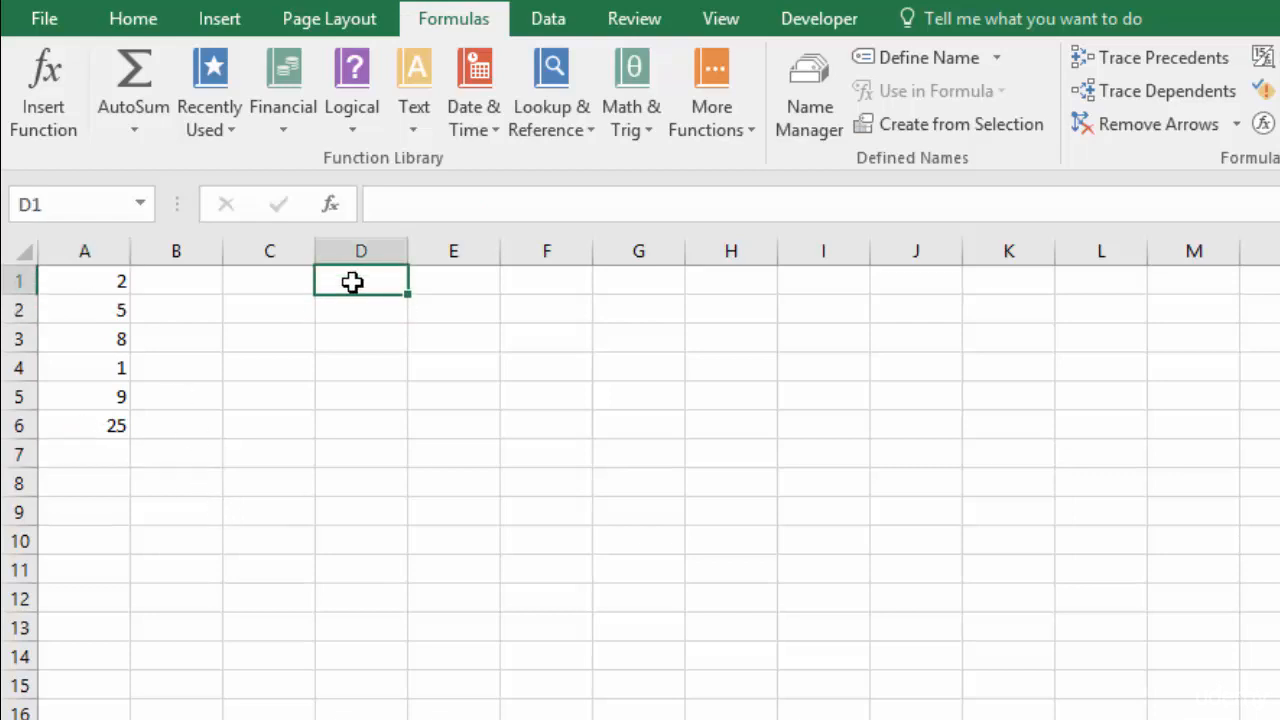
{"action": "type", "text": "6"}
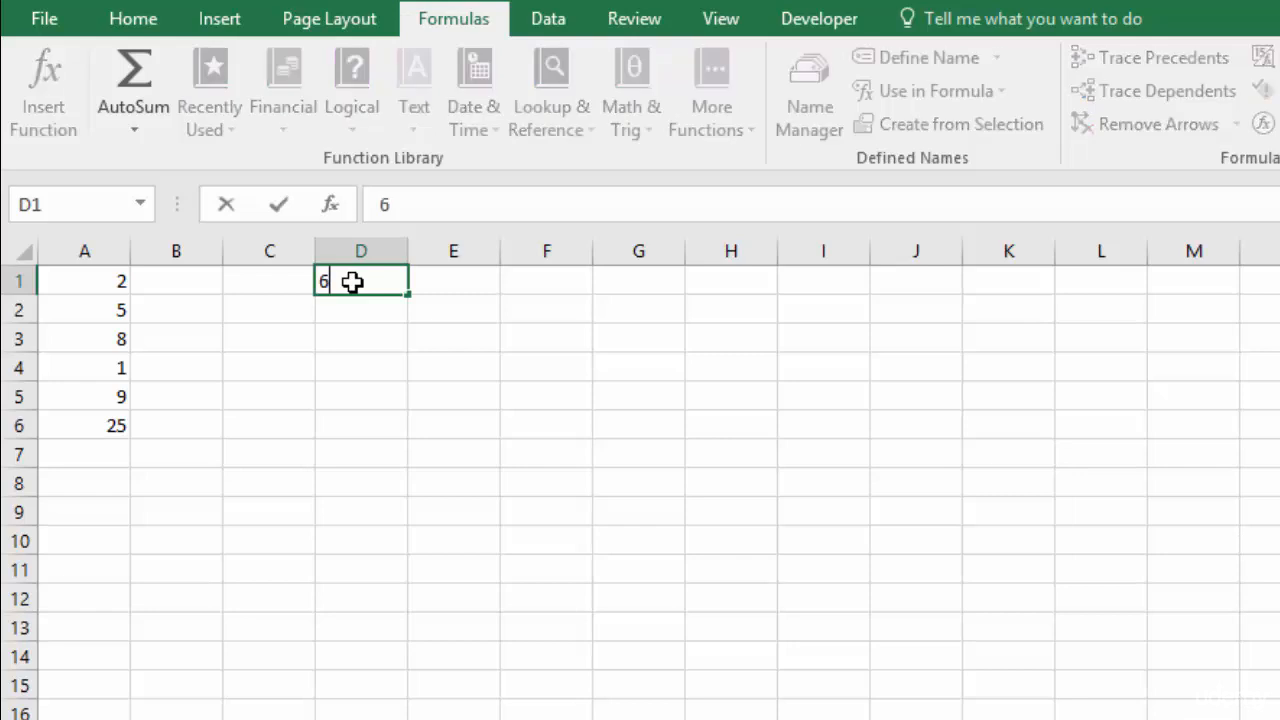
{"action": "key", "text": "Return"}
{"action": "type", "text": "5"}
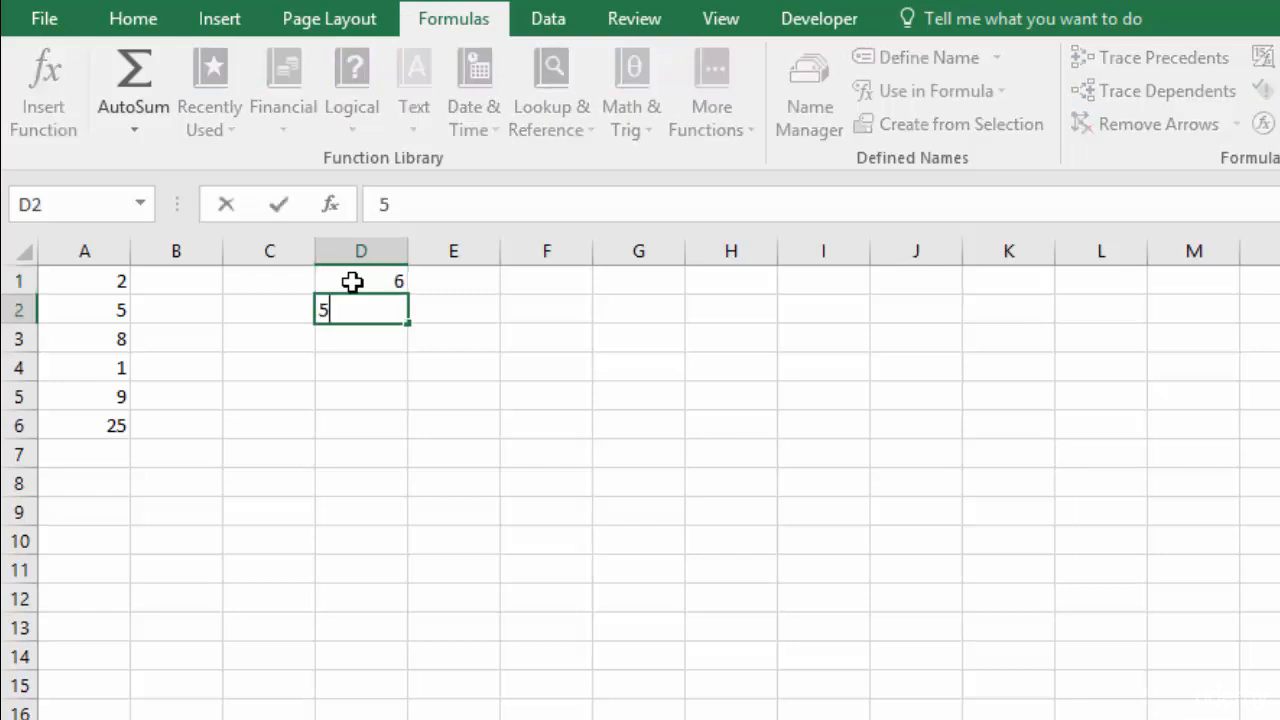
{"action": "key", "text": "Return"}
{"action": "type", "text": "="}
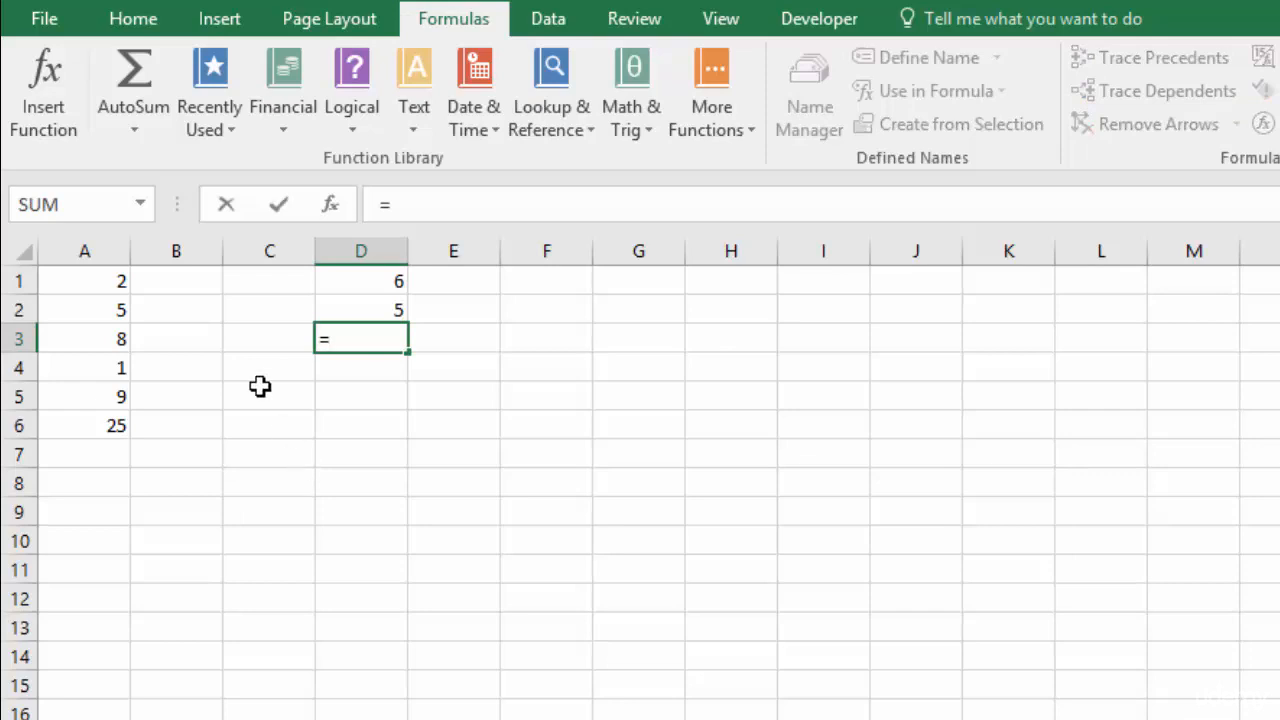
{"action": "left_click", "coordinate": [141, 206]}
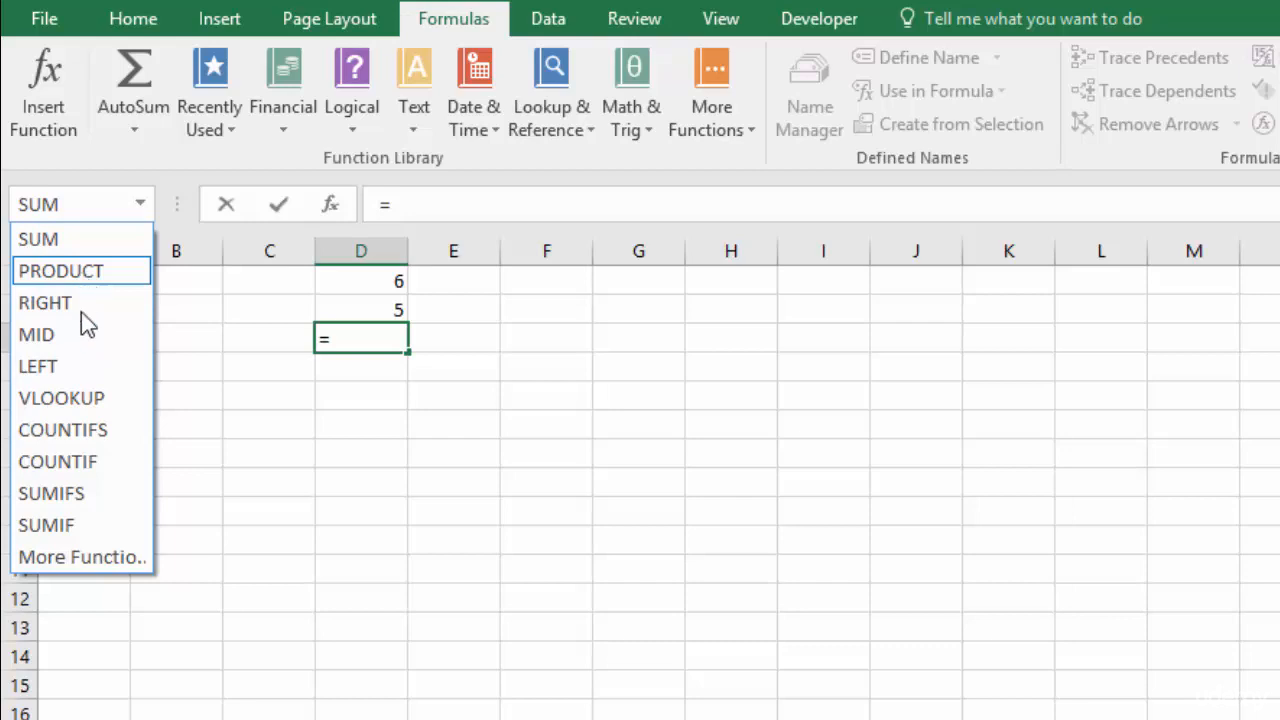
- Search Insert Function for 'mul' and choose PRODUCT for D3
{"action": "left_click", "coordinate": [89, 566]}
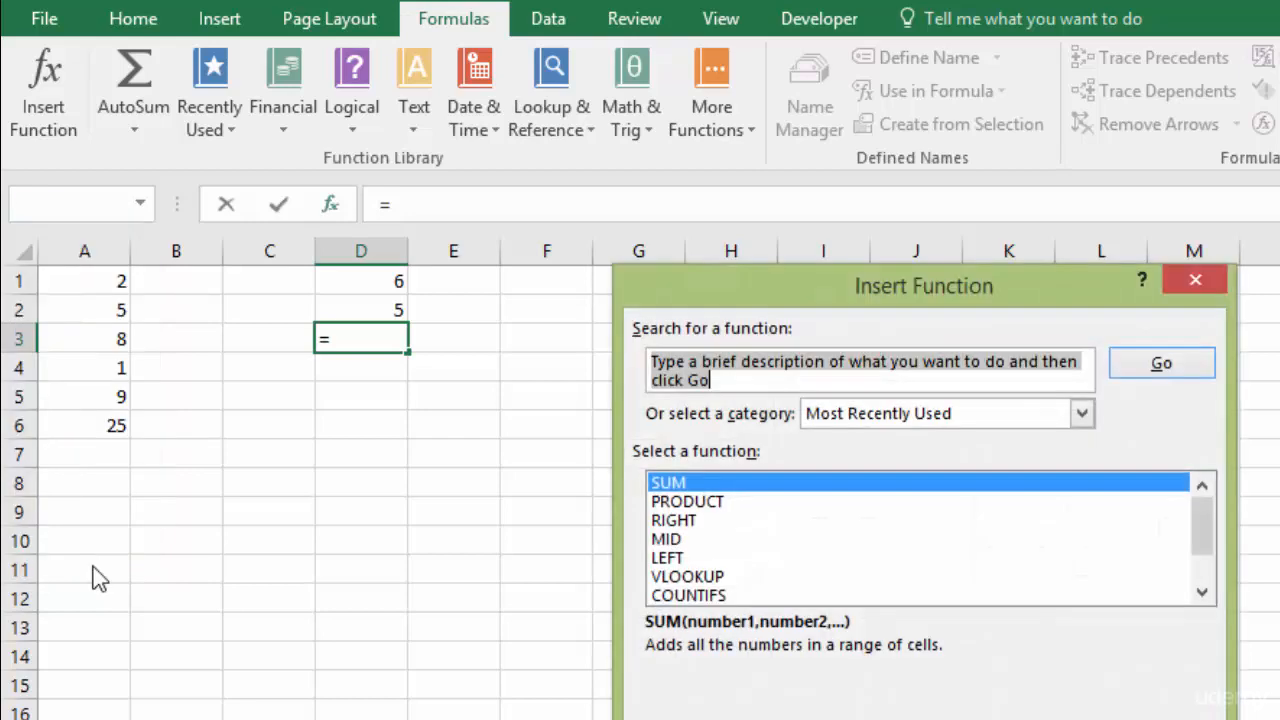
{"action": "left_click_drag", "start_coordinate": [842, 287], "coordinate": [754, 298]}
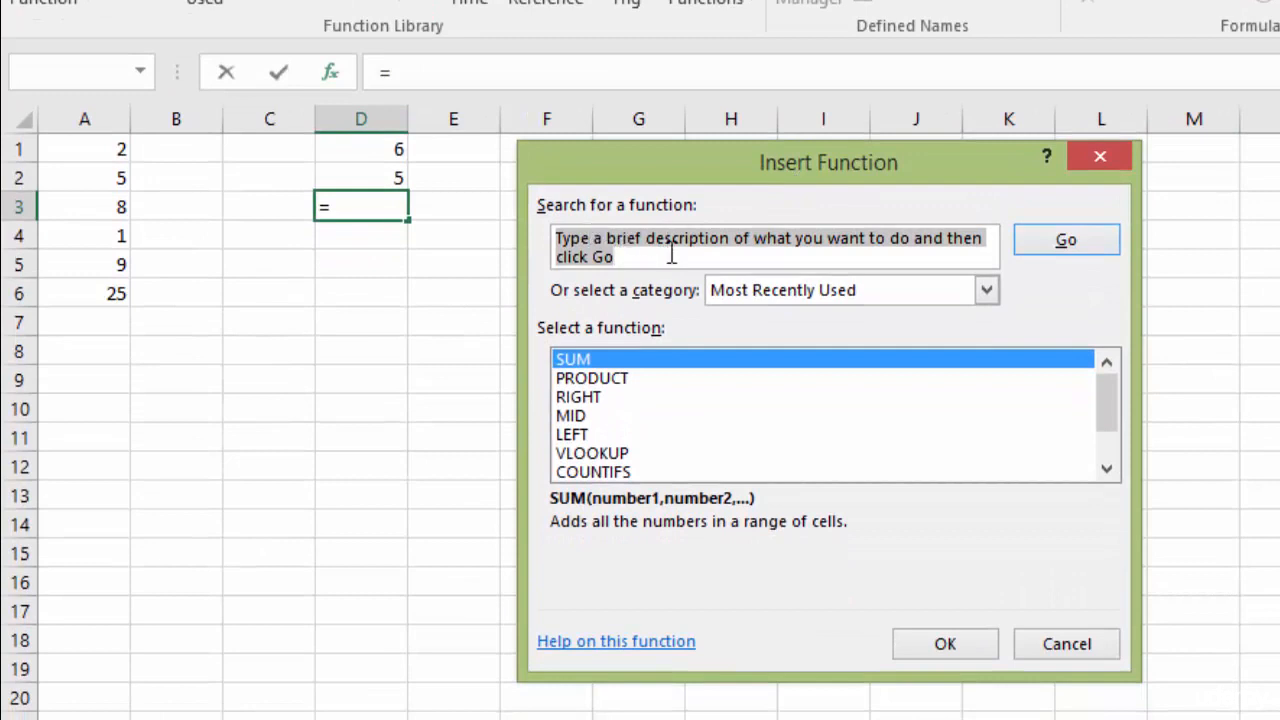
{"action": "left_click", "coordinate": [668, 254]}
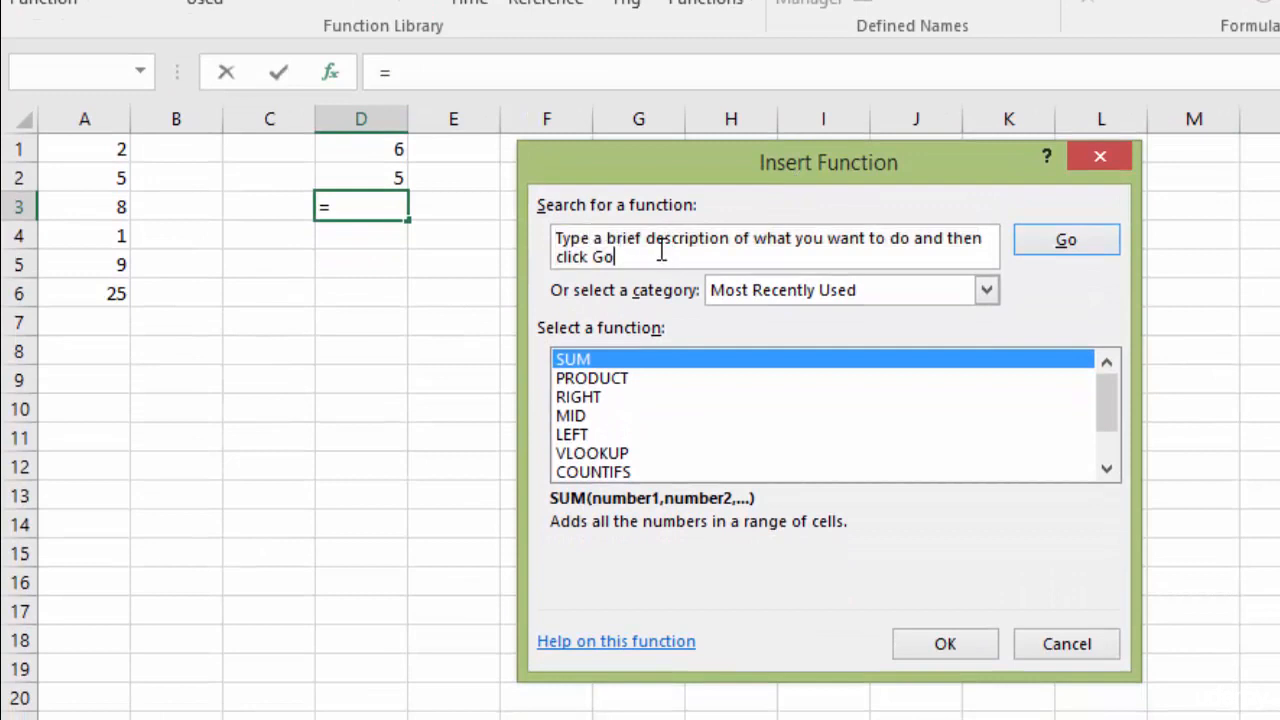
{"action": "left_click_drag", "start_coordinate": [628, 257], "coordinate": [556, 240]}
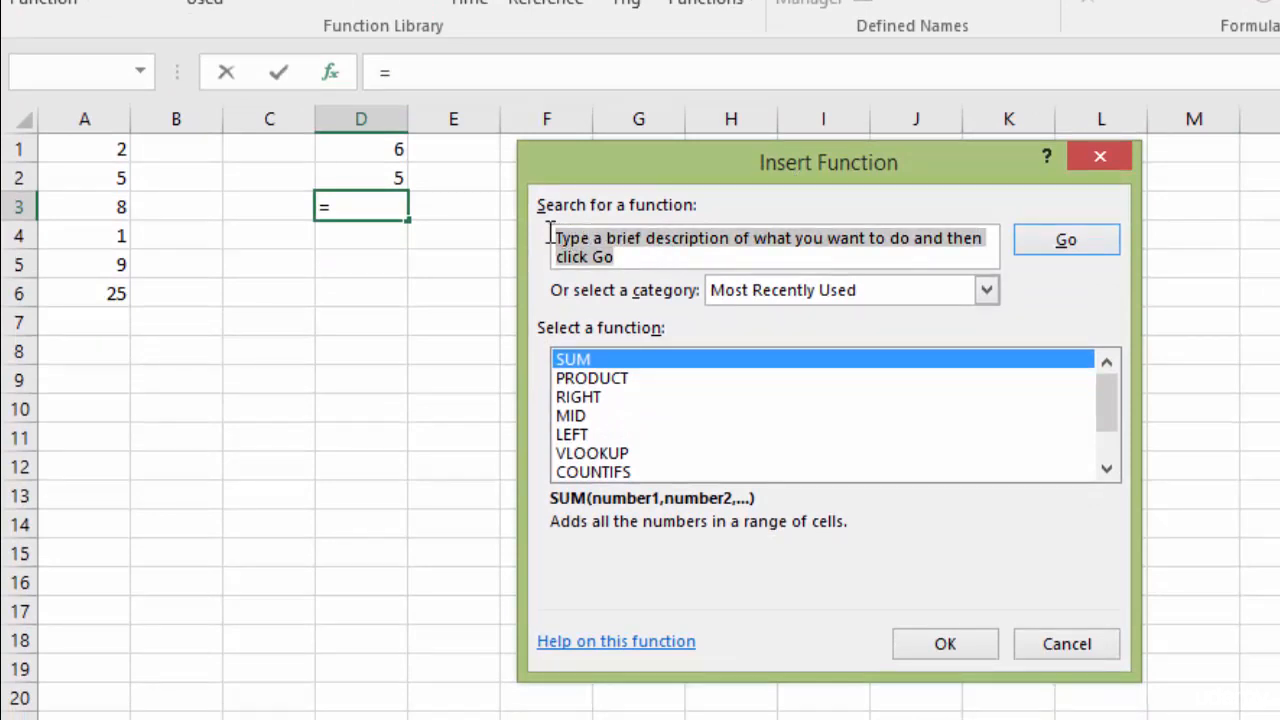
{"action": "type", "text": "multiply"}
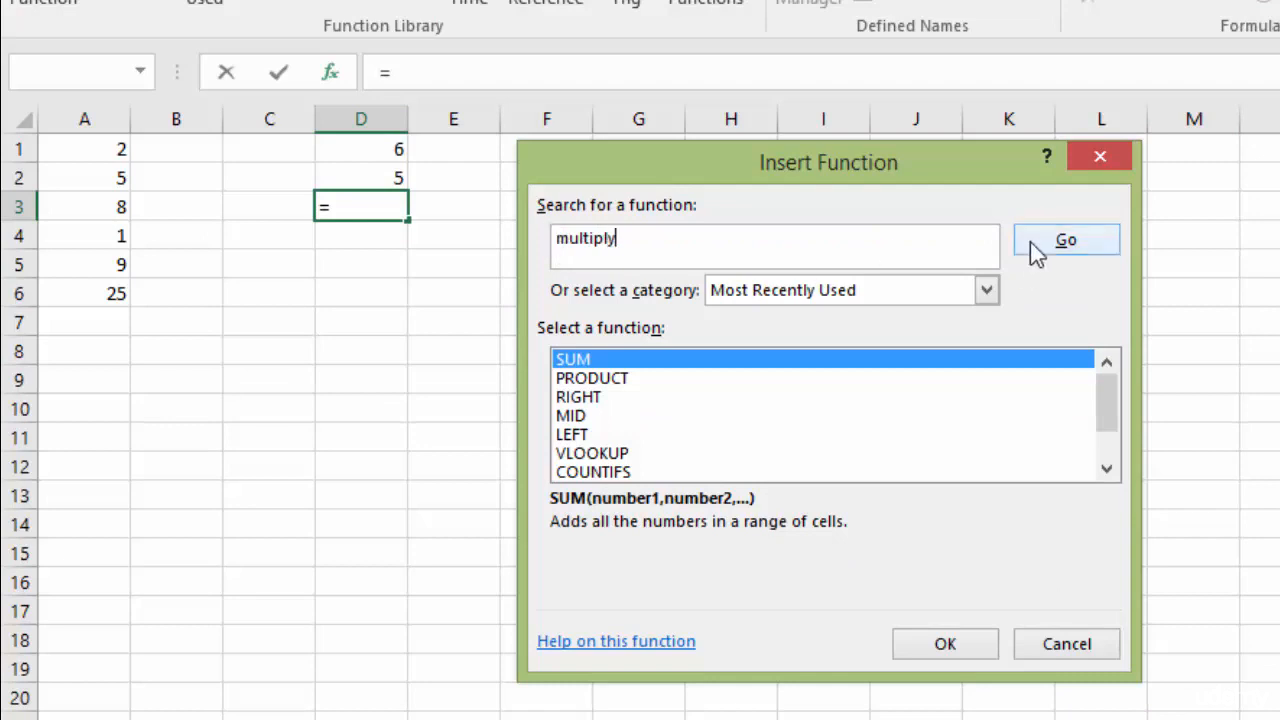
{"action": "left_click", "coordinate": [1063, 247]}
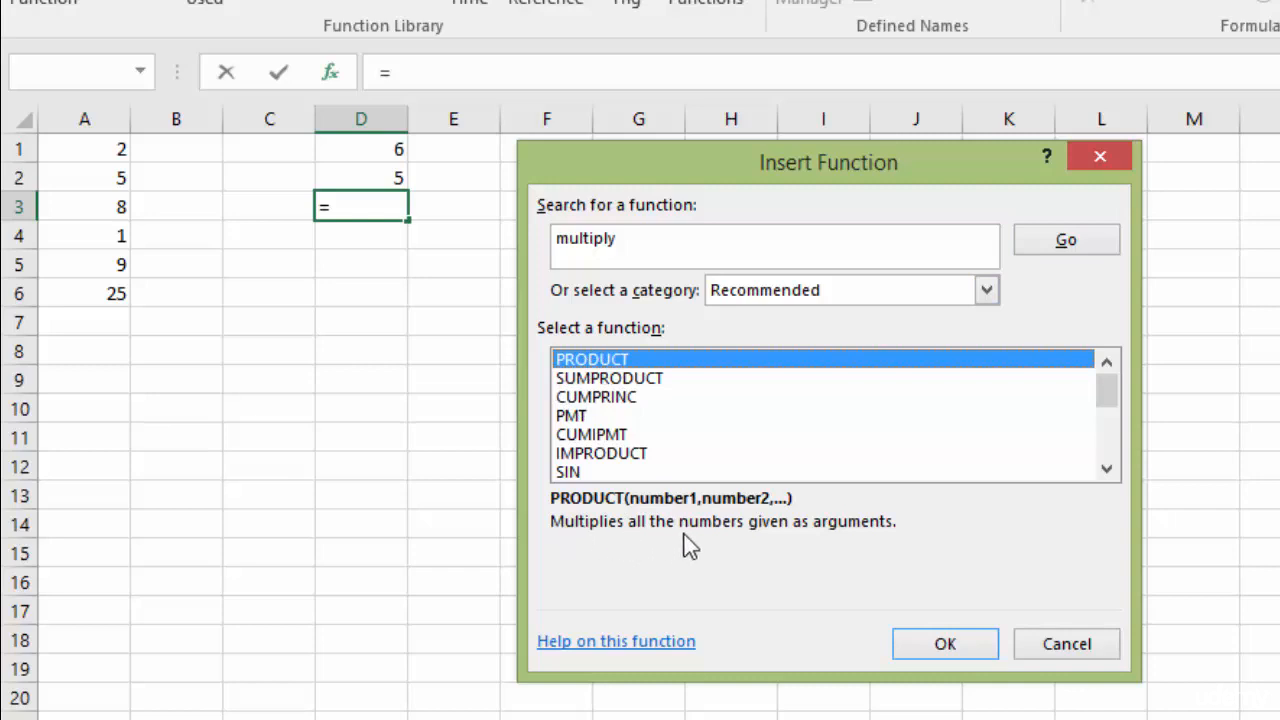
{"action": "left_click", "coordinate": [946, 644]}
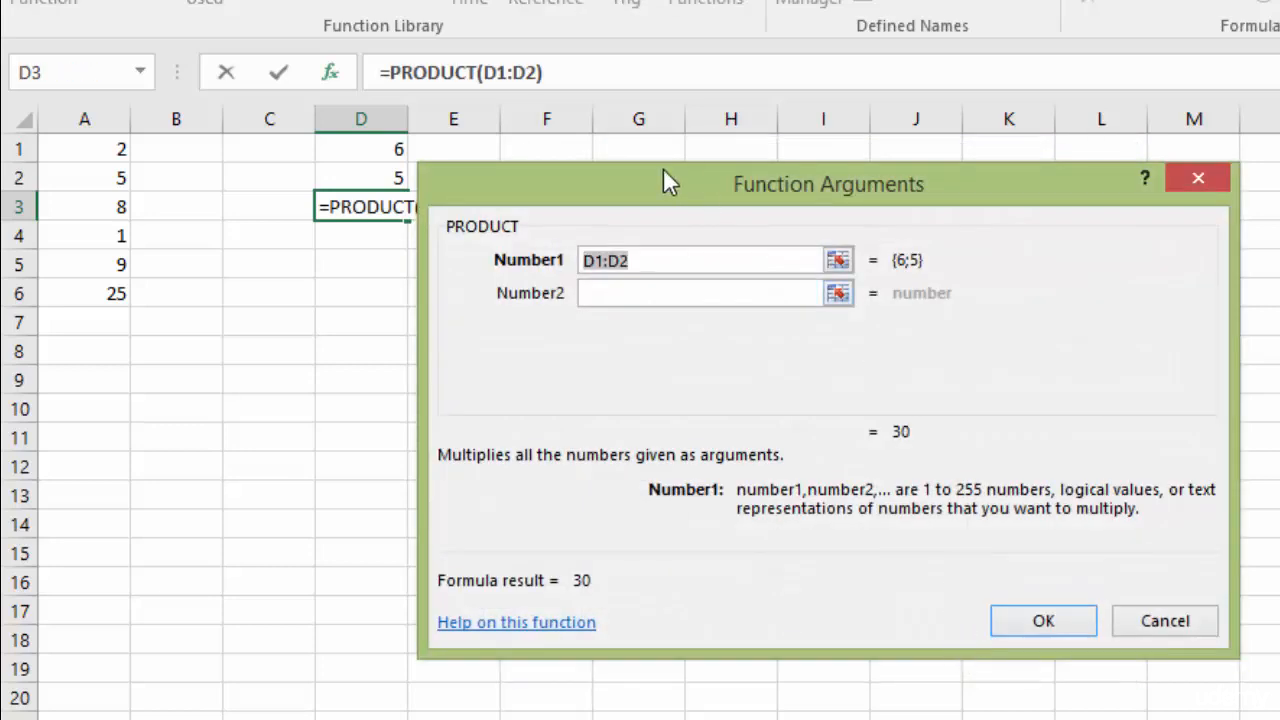
- Accept PRODUCT with D1:D2 so D3 shows 30, then check the formulas in A6 and D3
{"action": "left_click_drag", "start_coordinate": [594, 192], "coordinate": [697, 172]}
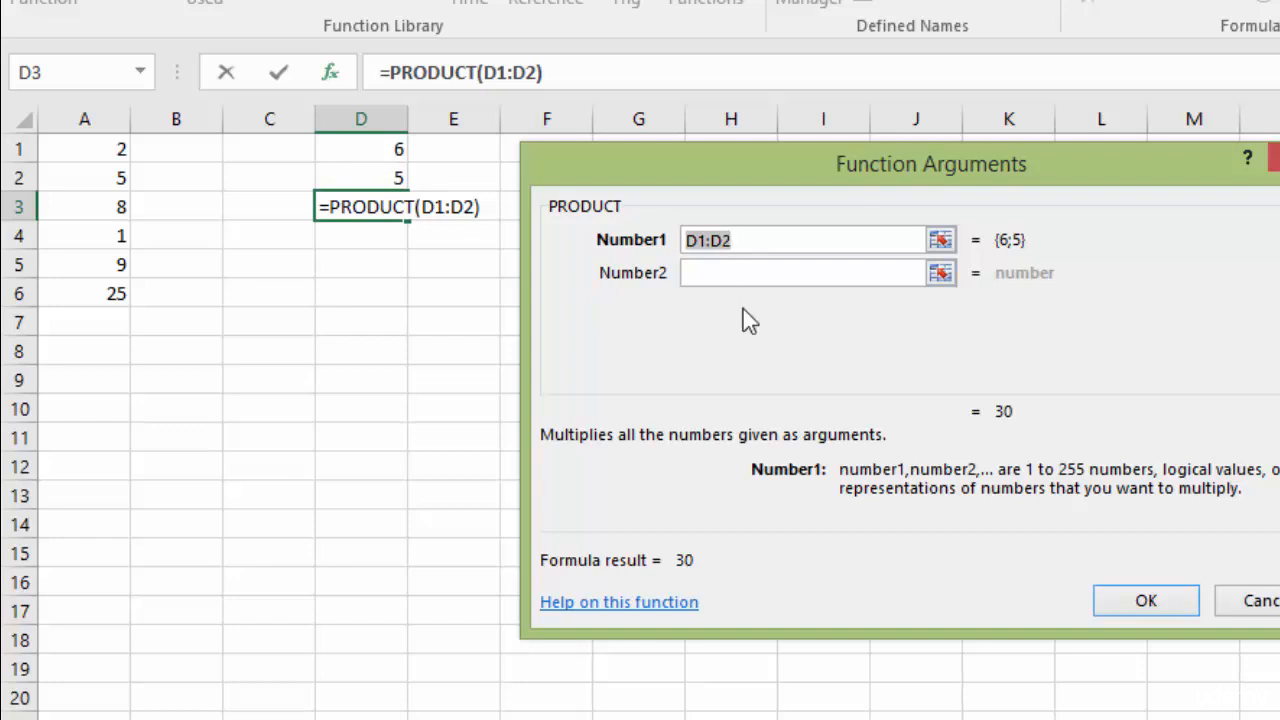
{"action": "left_click", "coordinate": [1150, 601]}
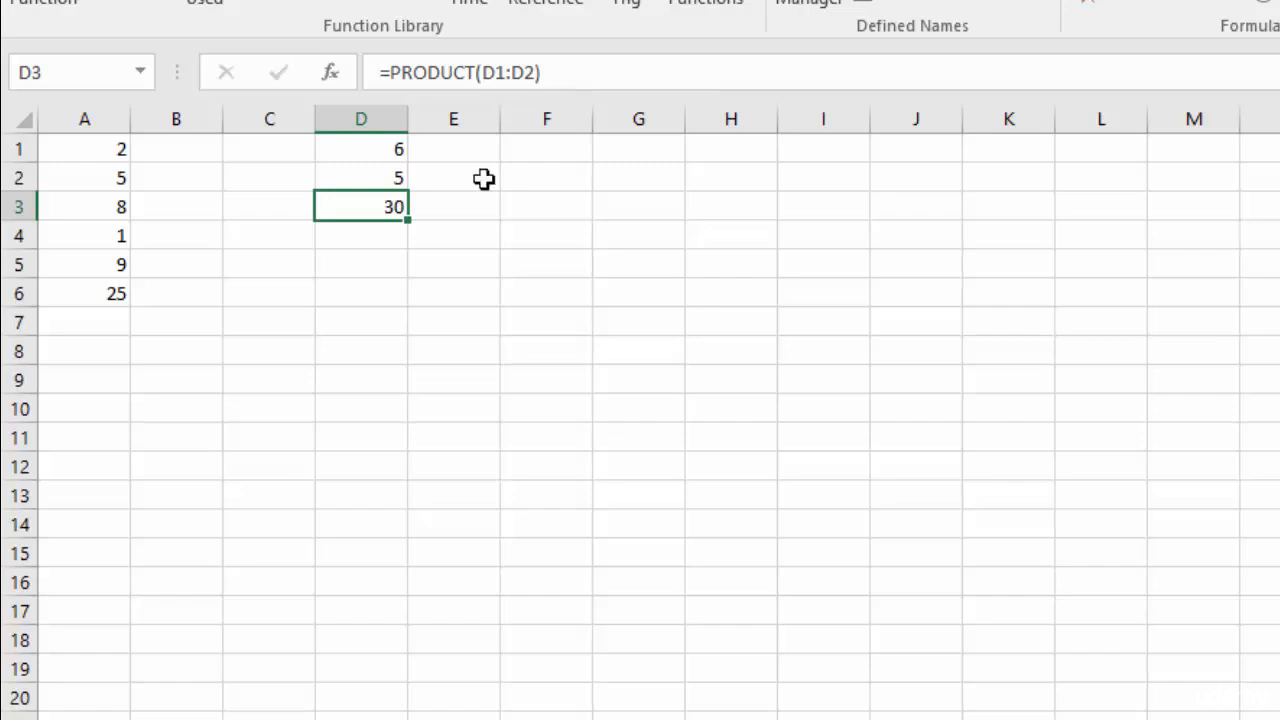
{"action": "left_click", "coordinate": [104, 290]}
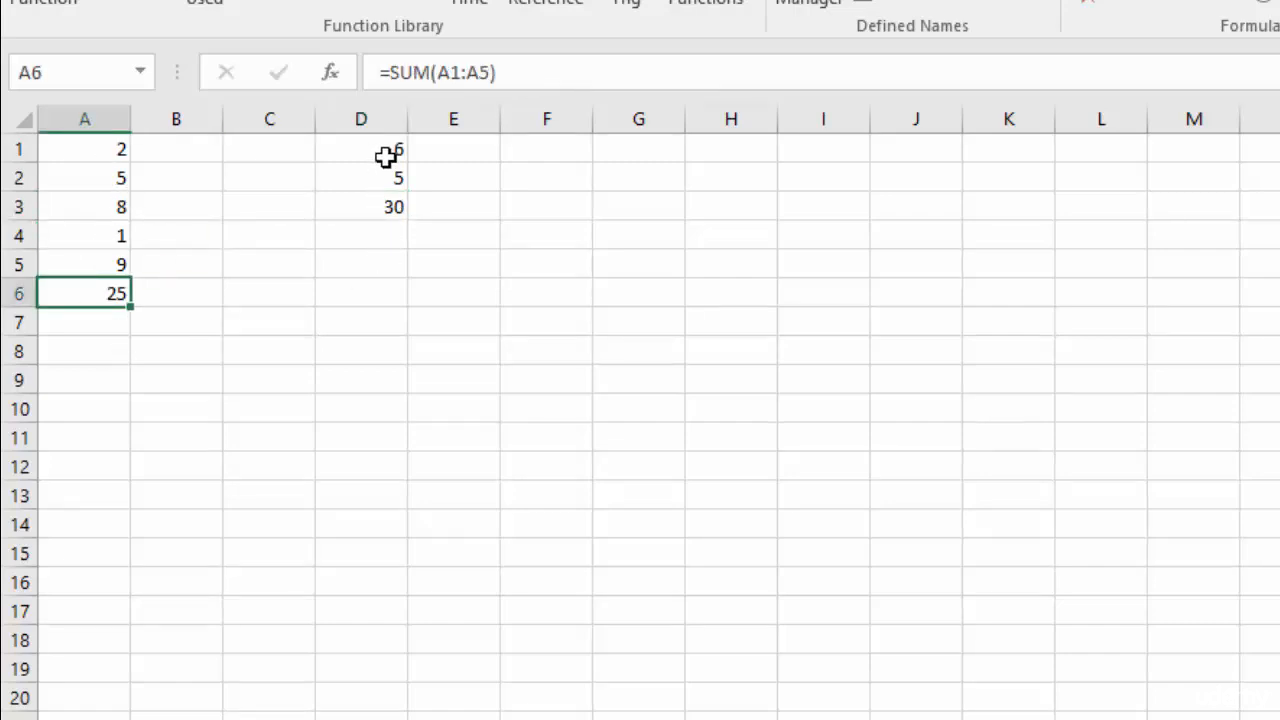
{"action": "left_click", "coordinate": [386, 208]}
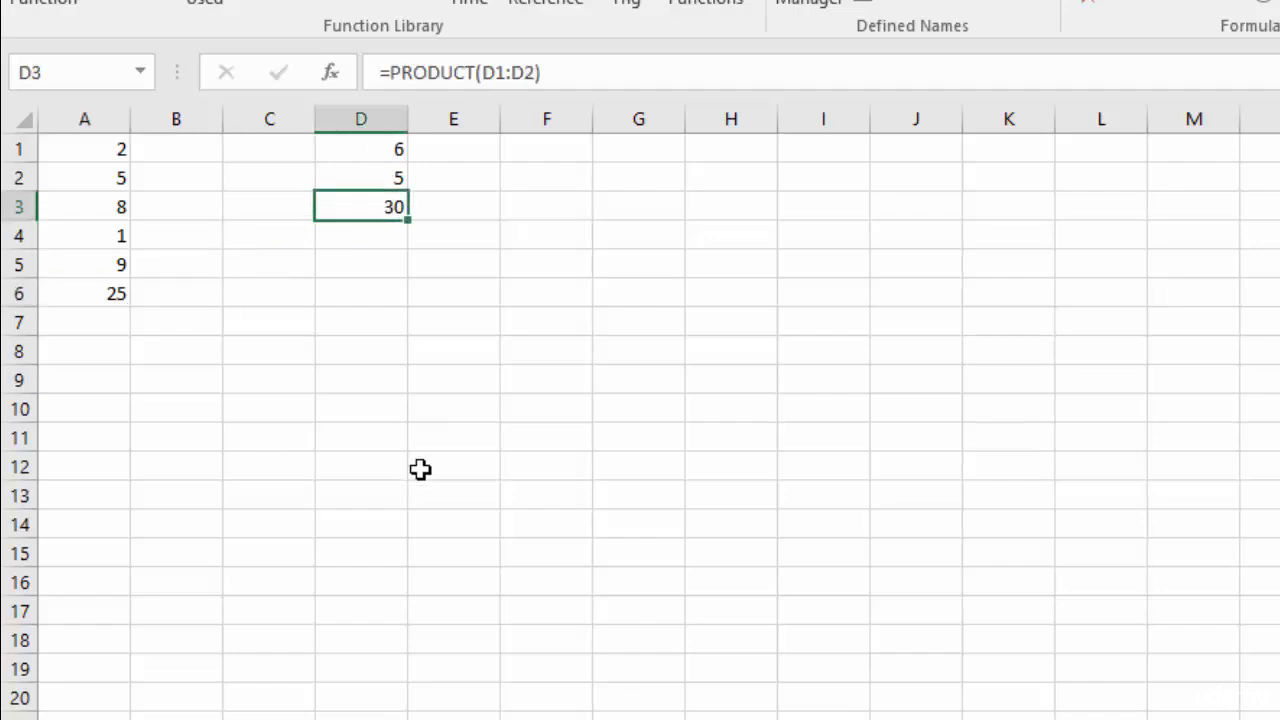